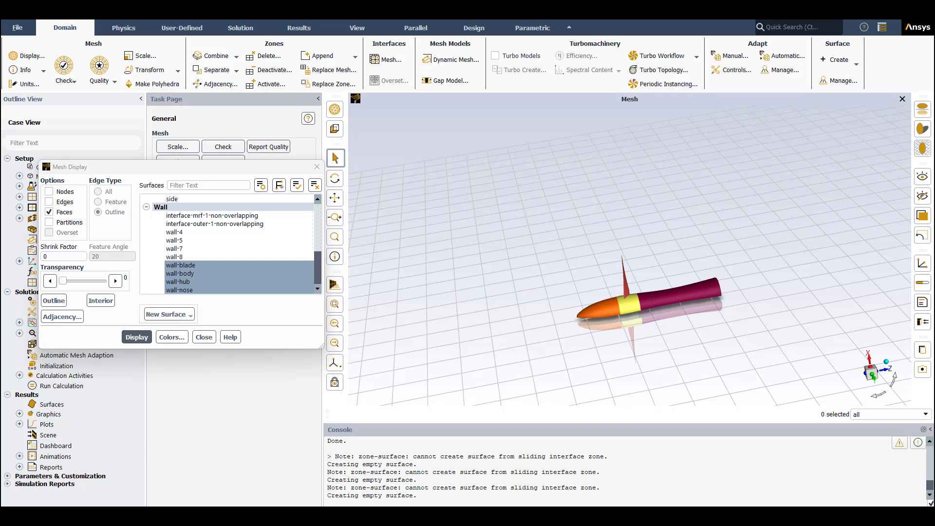
scroll(623, 322, up, 2)
scroll(622, 322, up, 2)
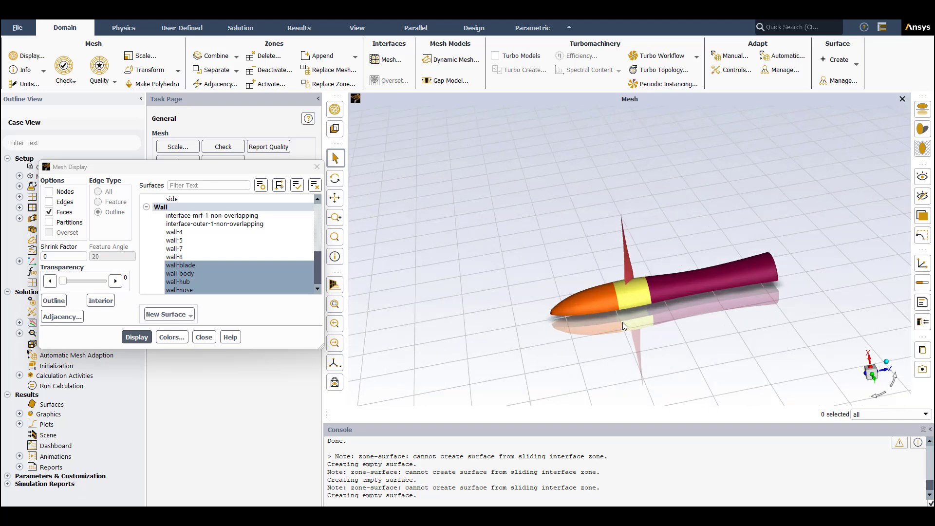
scroll(623, 322, up, 1)
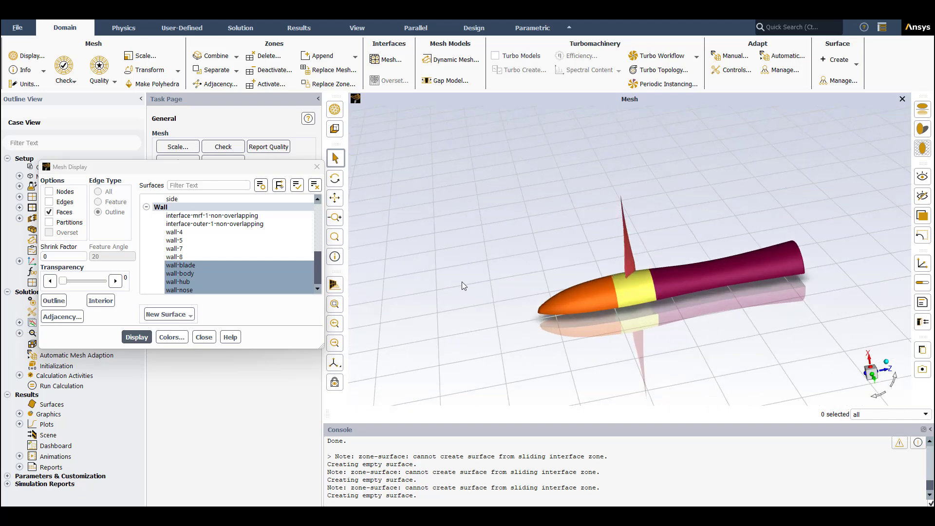
mouse_move(586, 281)
mouse_down()
mouse_move(608, 283)
mouse_move(577, 281)
mouse_move(592, 294)
mouse_move(636, 295)
mouse_move(592, 292)
mouse_move(578, 337)
mouse_move(616, 279)
mouse_move(575, 291)
mouse_up()
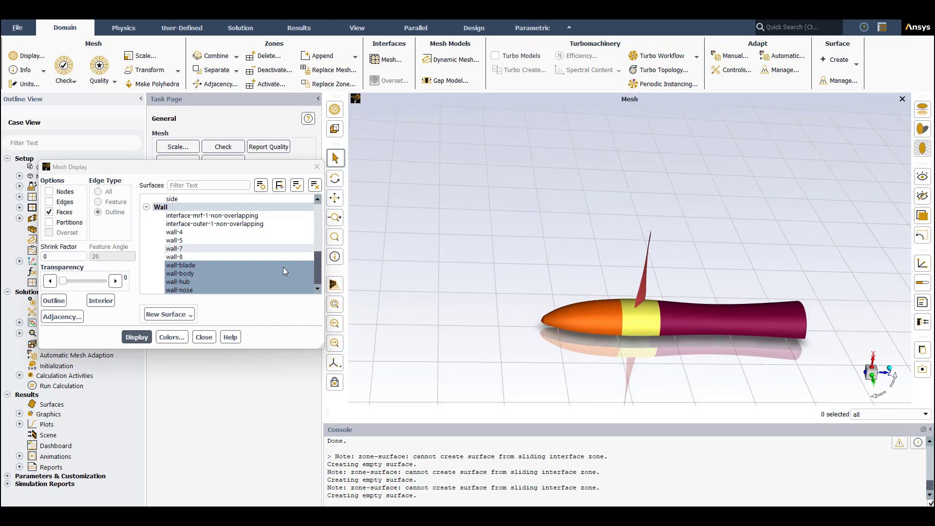
mouse_move(313, 261)
mouse_down()
mouse_move(315, 212)
mouse_move(320, 219)
mouse_up()
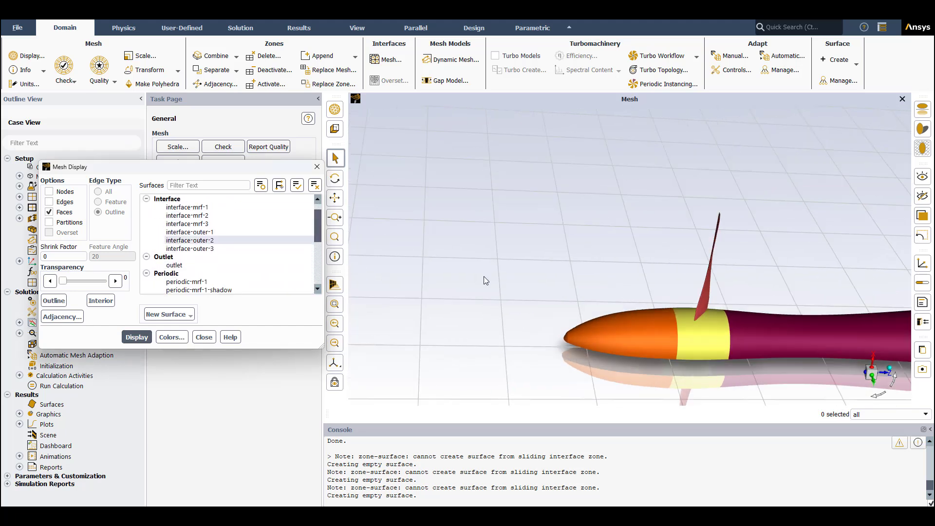
scroll(483, 278, down, 3)
scroll(484, 278, down, 1)
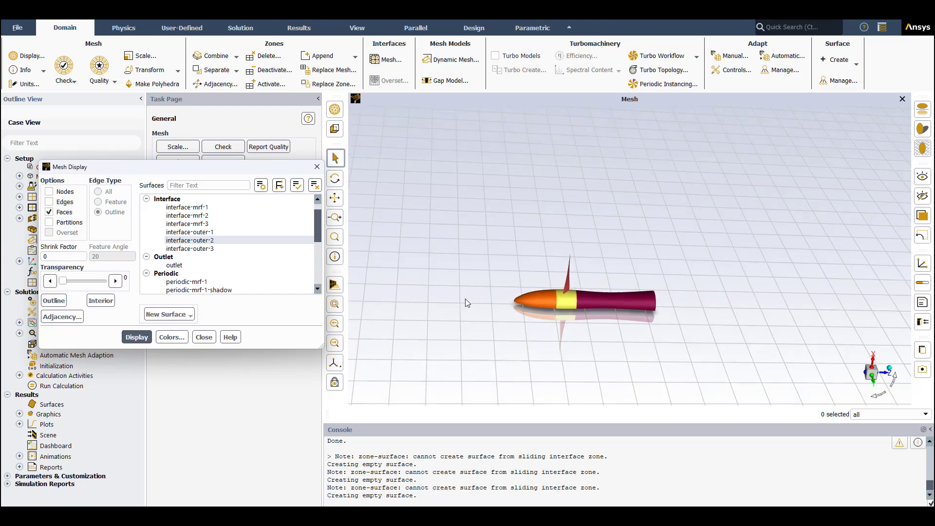
drag(457, 293, 498, 309)
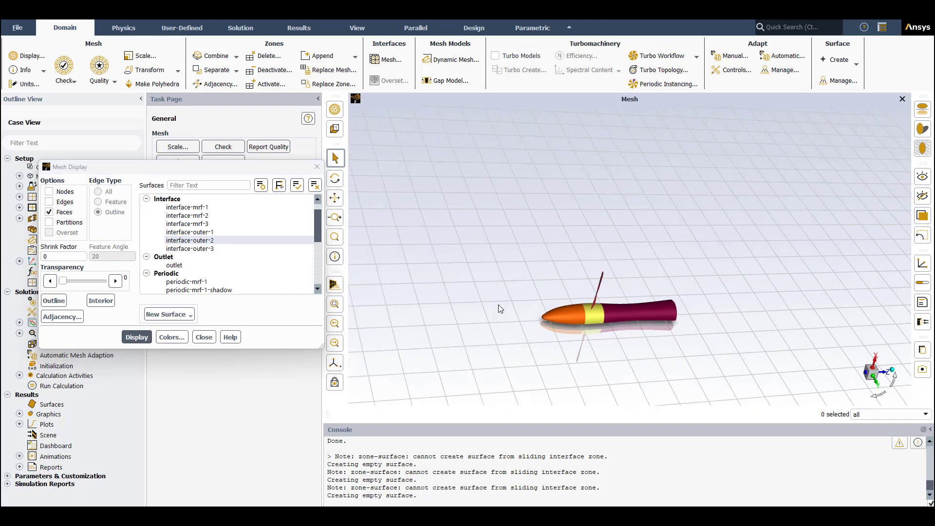
scroll(176, 220, up, 1)
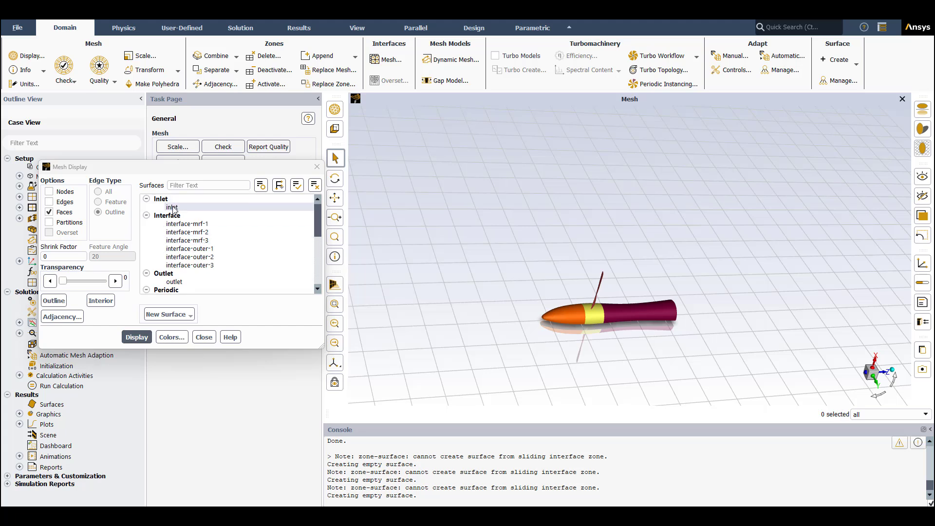
Step: Draw the inlet, outlet and side boundaries together, orbiting to view the domain from above
click(174, 208)
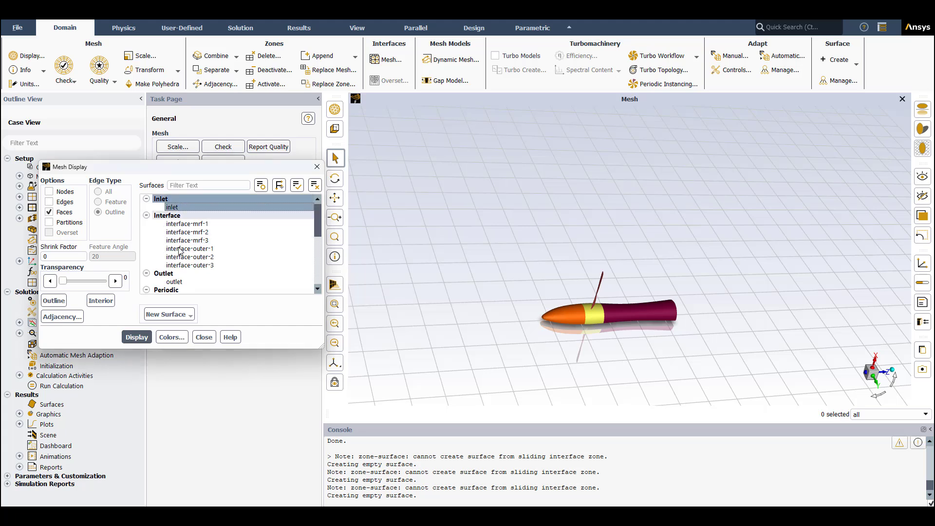
click(138, 338)
scroll(439, 315, down, 3)
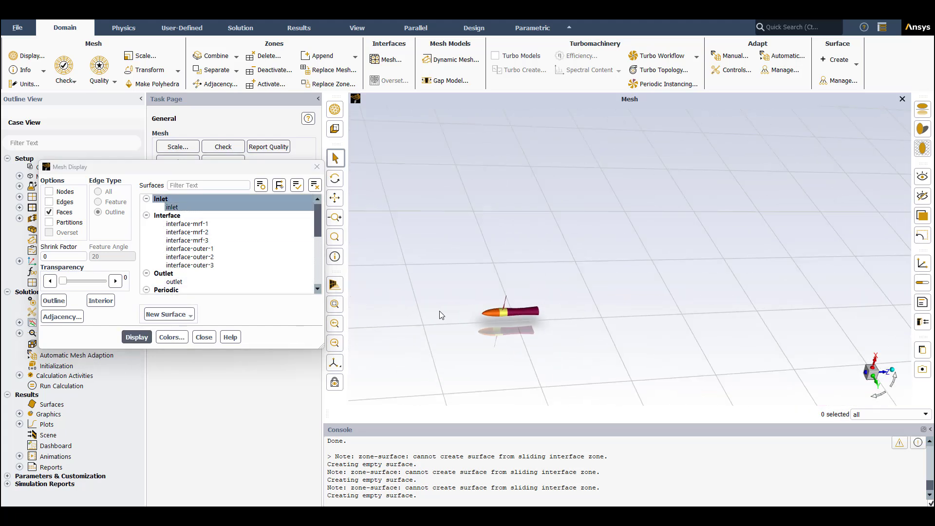
scroll(440, 314, down, 3)
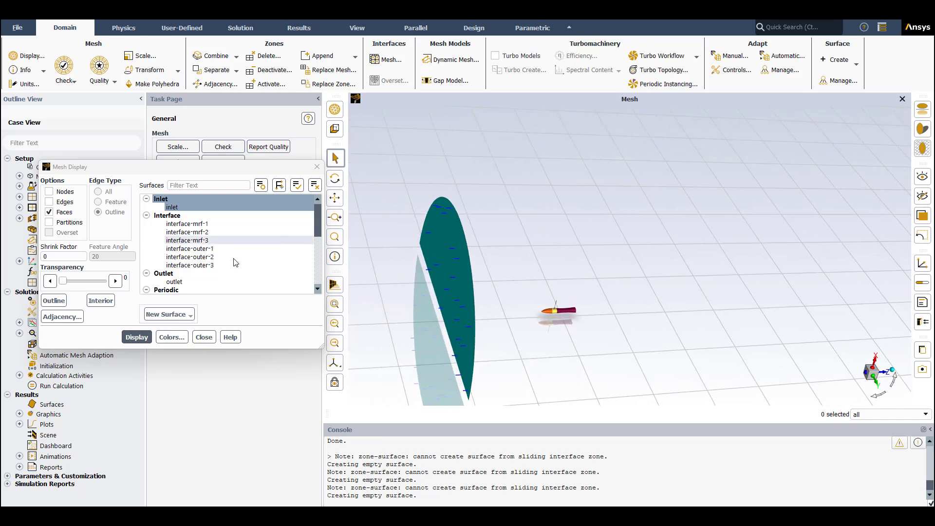
click(179, 282)
click(136, 337)
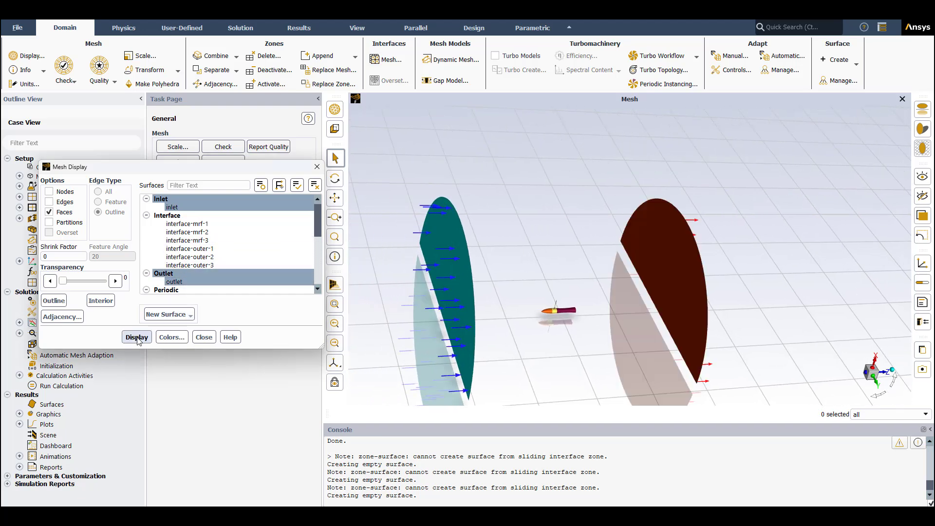
mouse_move(532, 265)
mouse_down()
mouse_move(559, 322)
mouse_move(495, 343)
mouse_up()
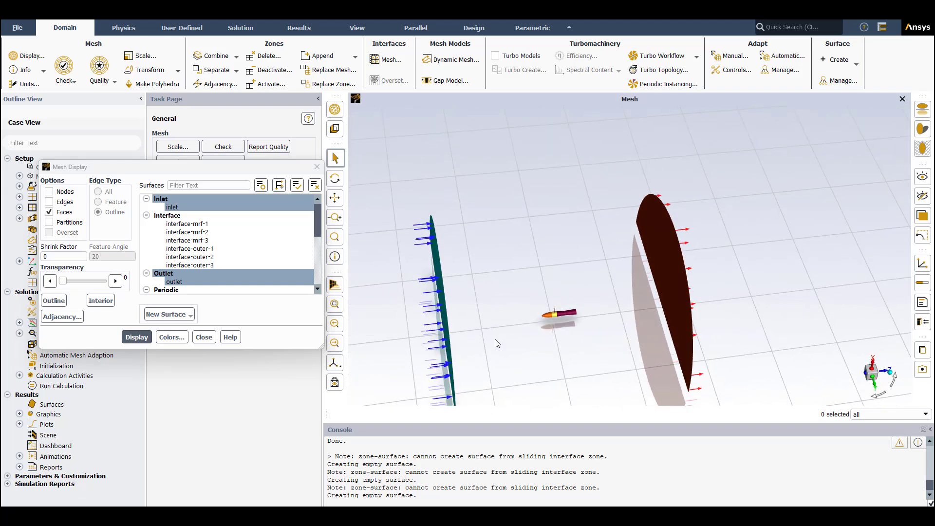
drag(495, 343, 501, 338)
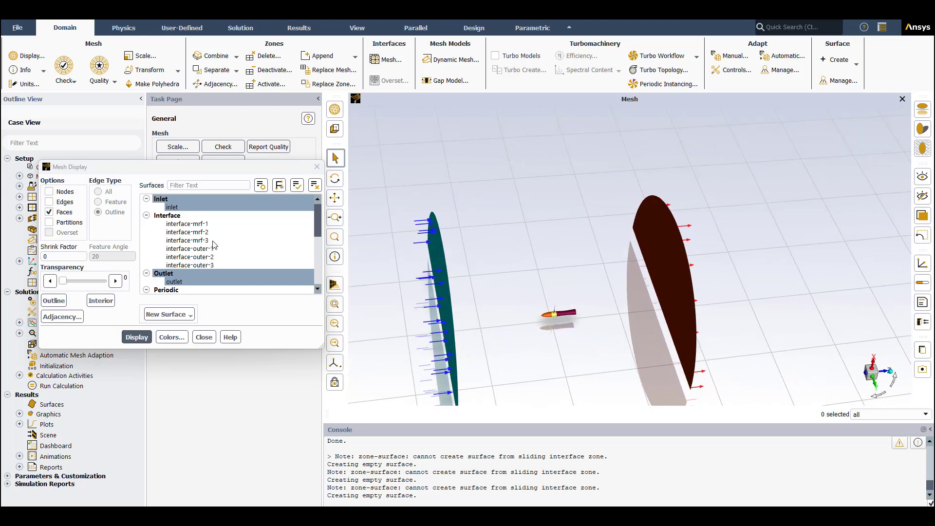
scroll(195, 262, down, 1)
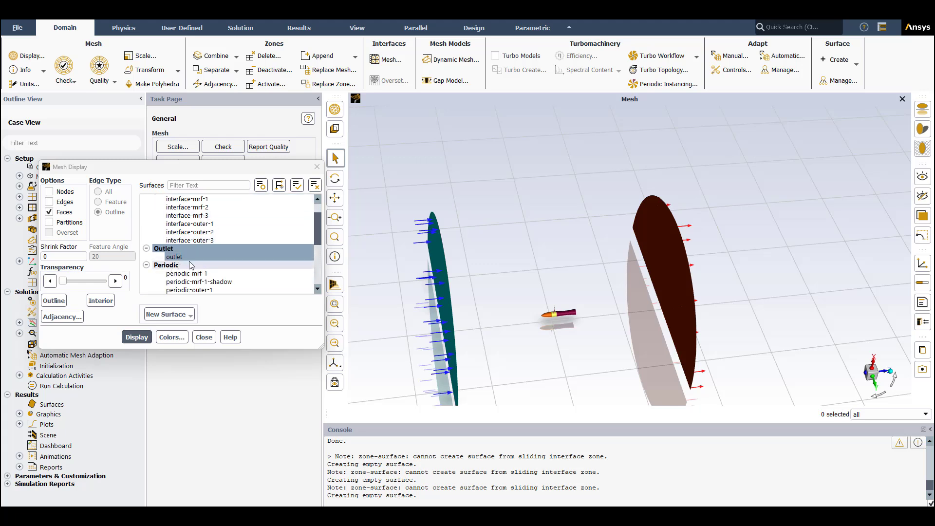
scroll(211, 259, down, 1)
scroll(207, 261, down, 1)
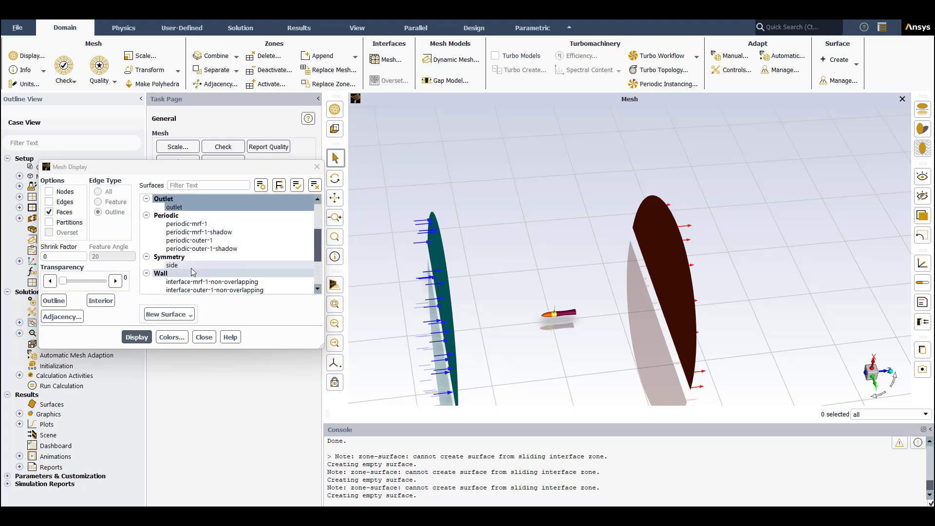
click(164, 257)
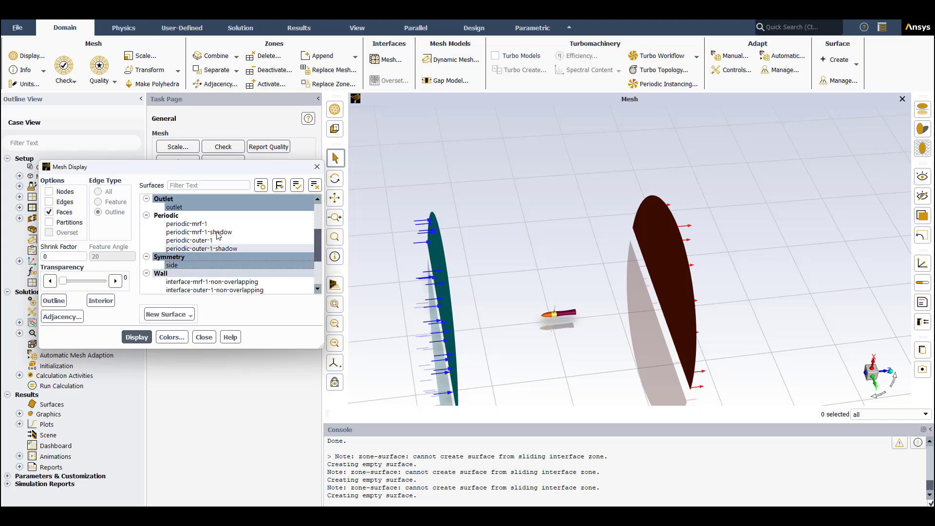
click(136, 337)
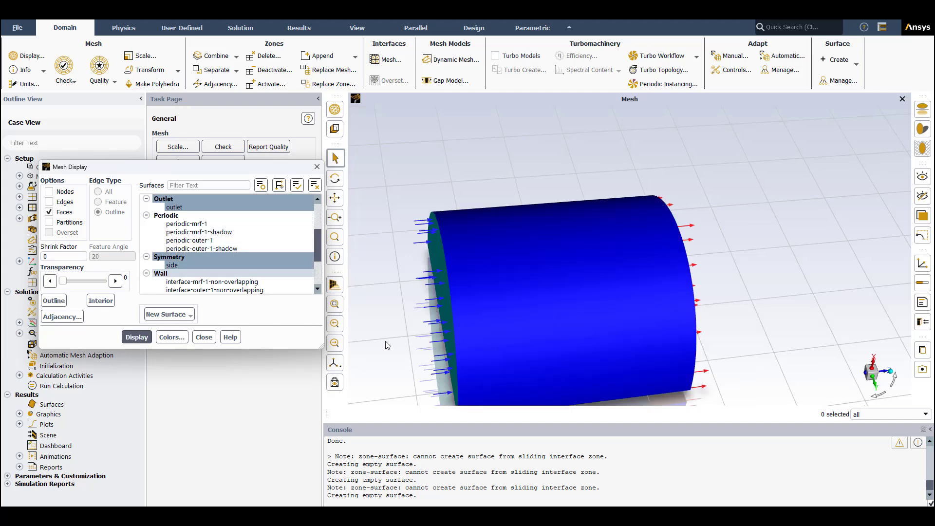
mouse_move(399, 348)
mouse_down()
mouse_move(405, 153)
mouse_move(428, 310)
mouse_move(421, 314)
mouse_move(470, 284)
mouse_move(472, 319)
mouse_move(485, 316)
mouse_move(509, 279)
mouse_up()
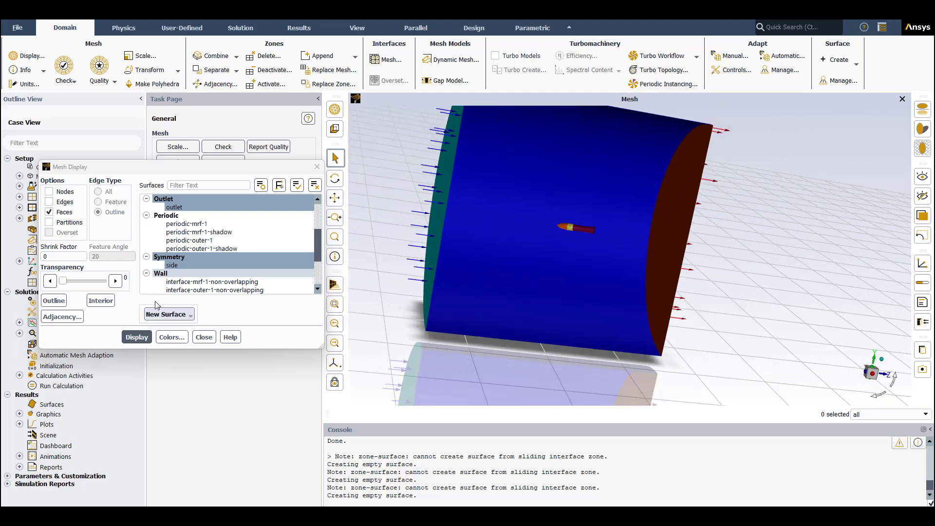
scroll(202, 267, down, 3)
scroll(205, 256, up, 1)
scroll(205, 256, up, 2)
scroll(200, 245, up, 2)
scroll(196, 229, up, 2)
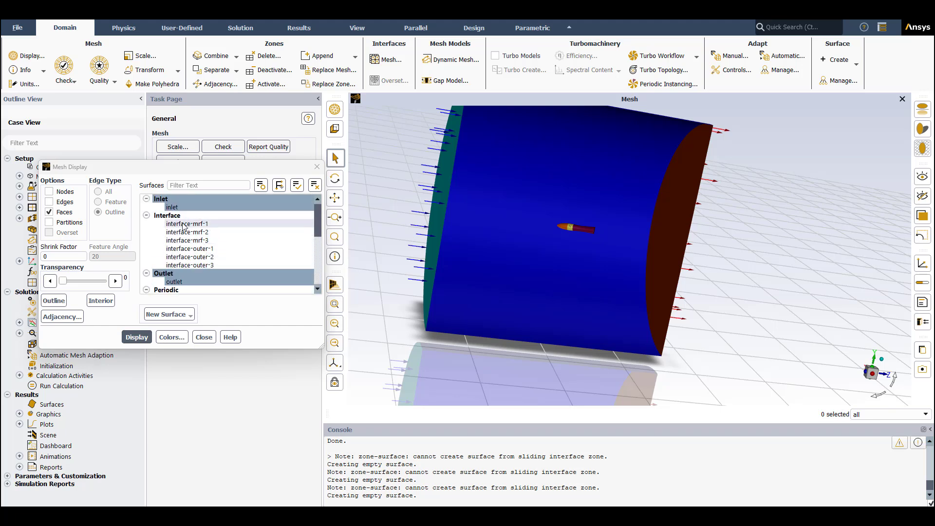
Step: Draw the interface-mrf-1 to -3 surfaces, then add interface-outer surfaces through interface-outer-3 to the selection
click(187, 224)
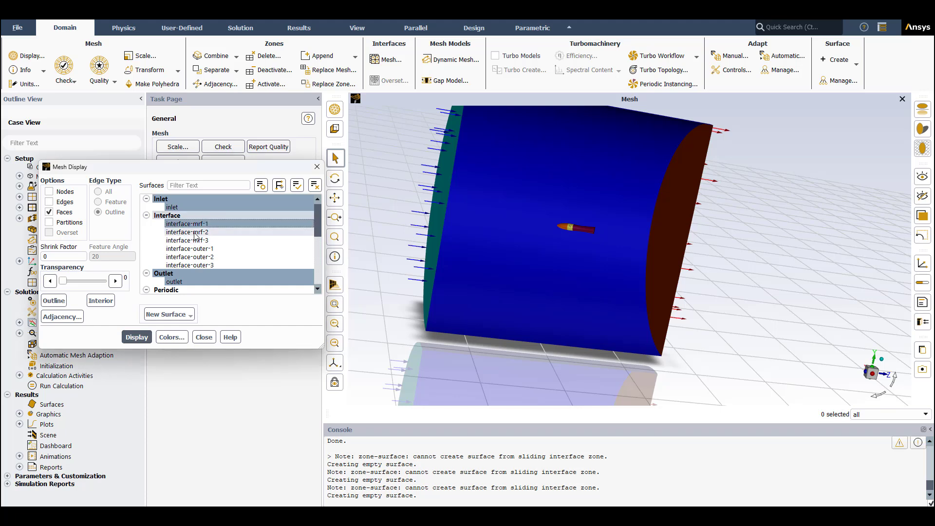
click(186, 240)
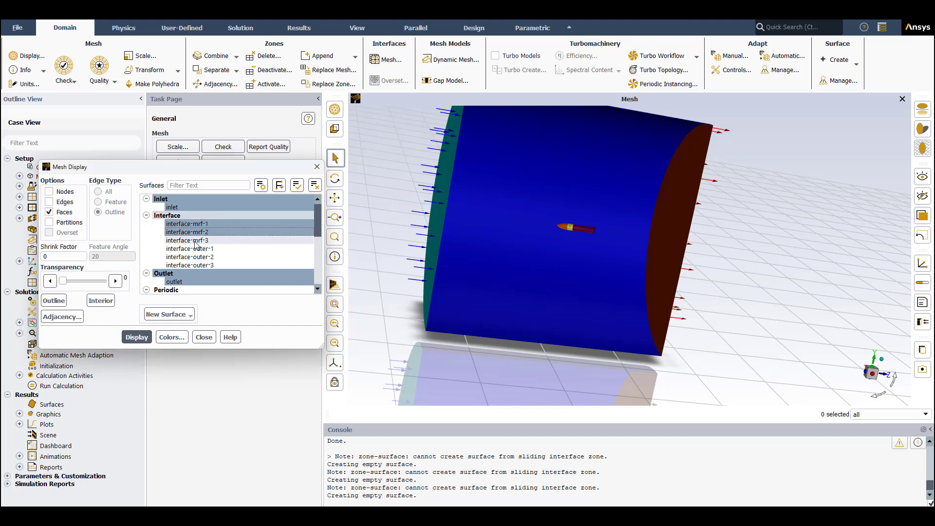
click(136, 337)
scroll(560, 226, up, 3)
scroll(562, 227, up, 2)
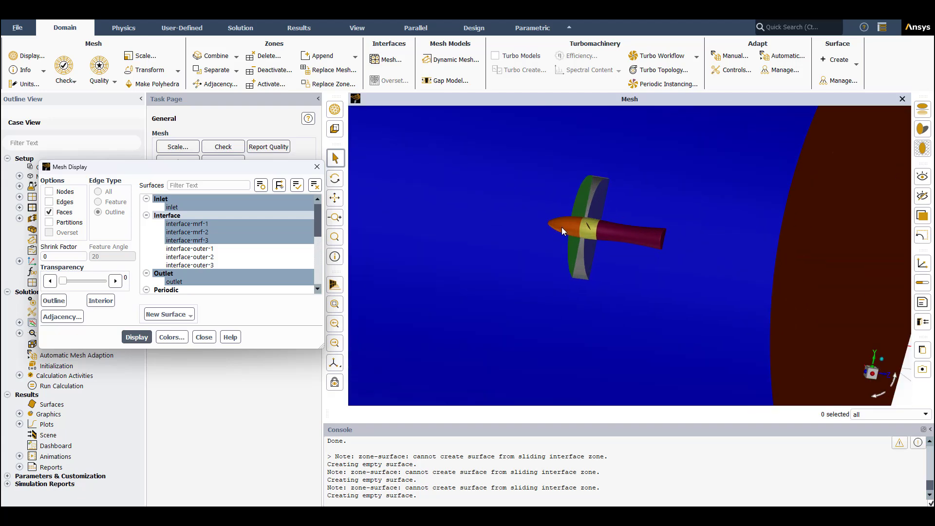
scroll(563, 228, up, 2)
mouse_move(607, 231)
mouse_down()
mouse_move(573, 282)
mouse_move(555, 253)
mouse_move(566, 210)
mouse_move(647, 168)
mouse_up()
scroll(592, 277, down, 3)
scroll(598, 270, down, 2)
scroll(596, 274, down, 1)
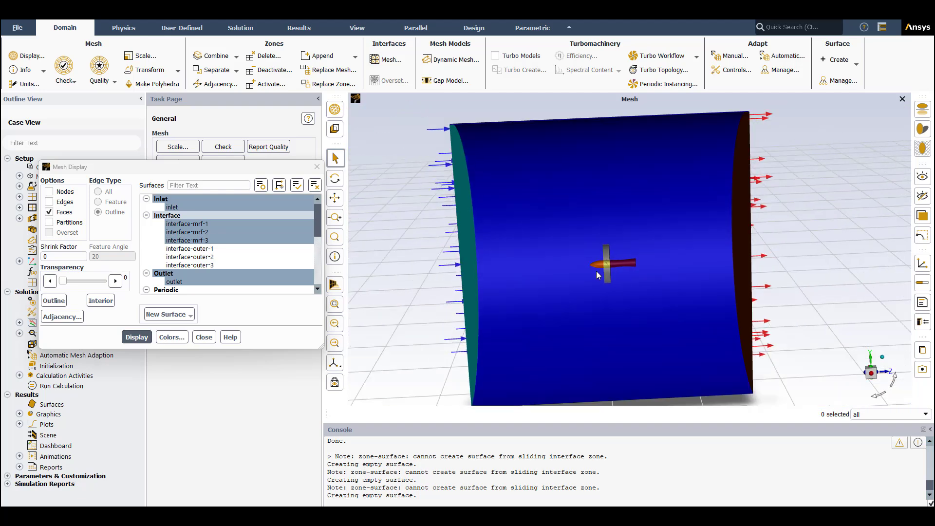
click(196, 248)
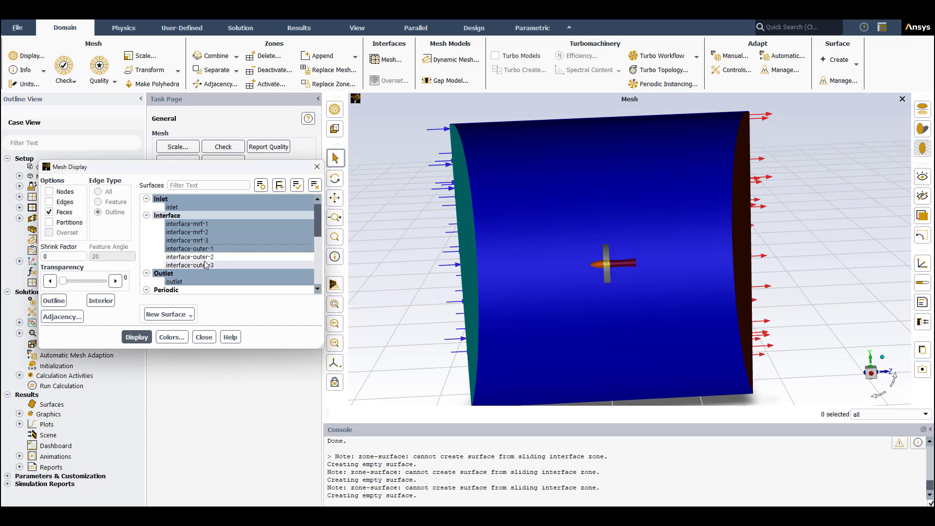
click(205, 266)
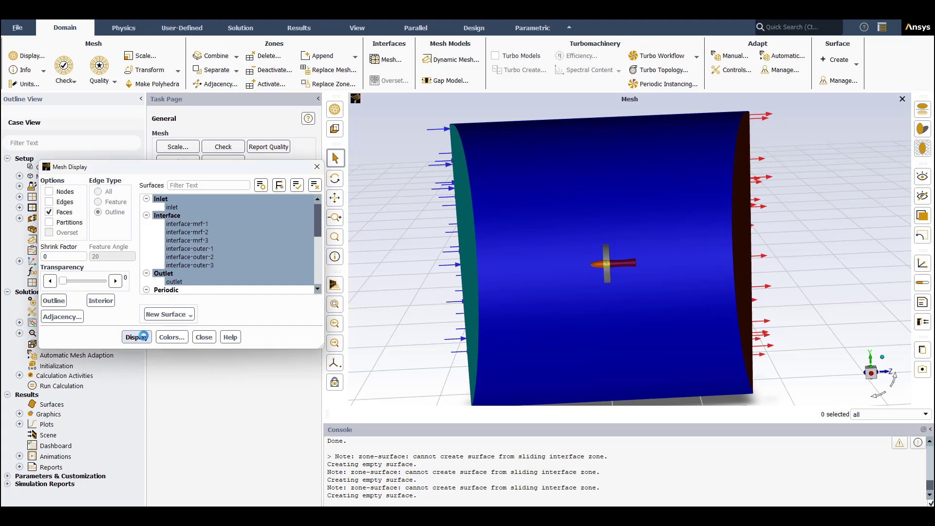
scroll(585, 263, up, 2)
scroll(589, 265, up, 2)
scroll(617, 257, up, 2)
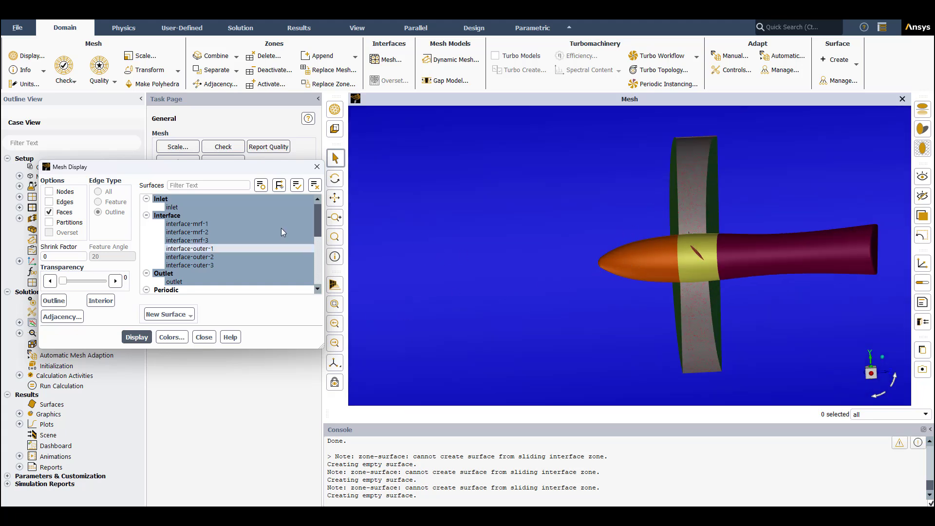
scroll(297, 244, down, 2)
scroll(297, 241, down, 2)
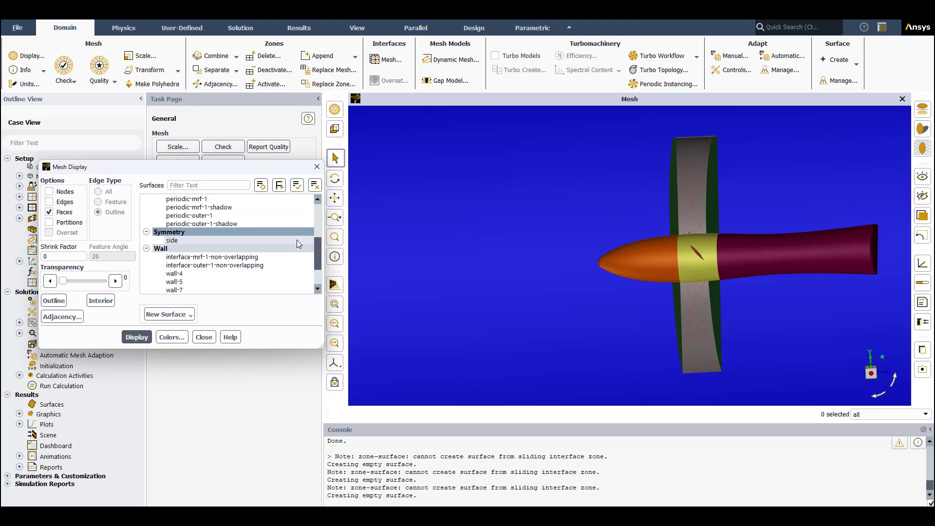
scroll(292, 248, down, 2)
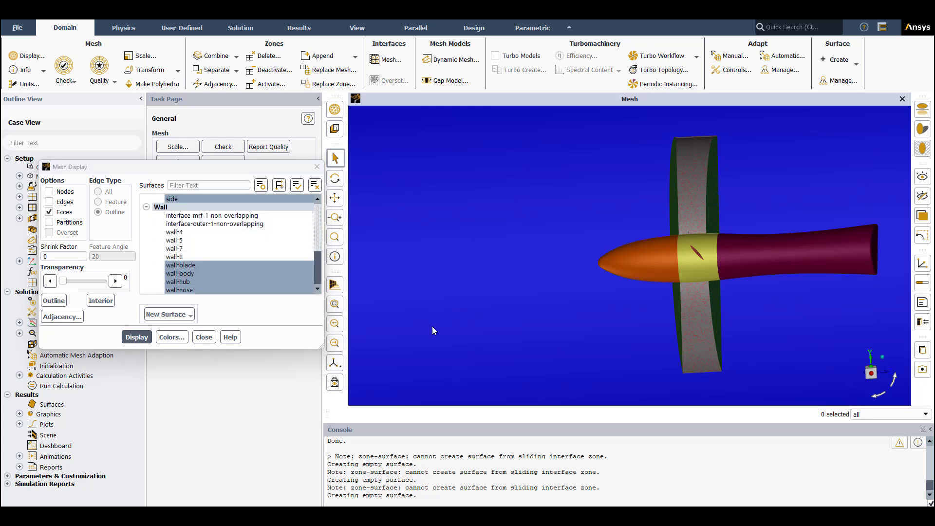
Step: Close Mesh Display and show only the mrf fluid zone
click(196, 337)
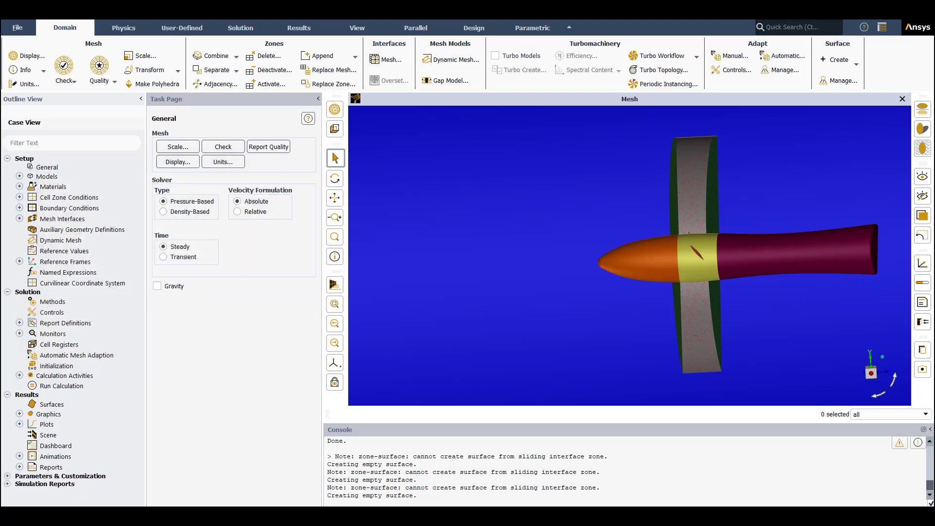
click(20, 197)
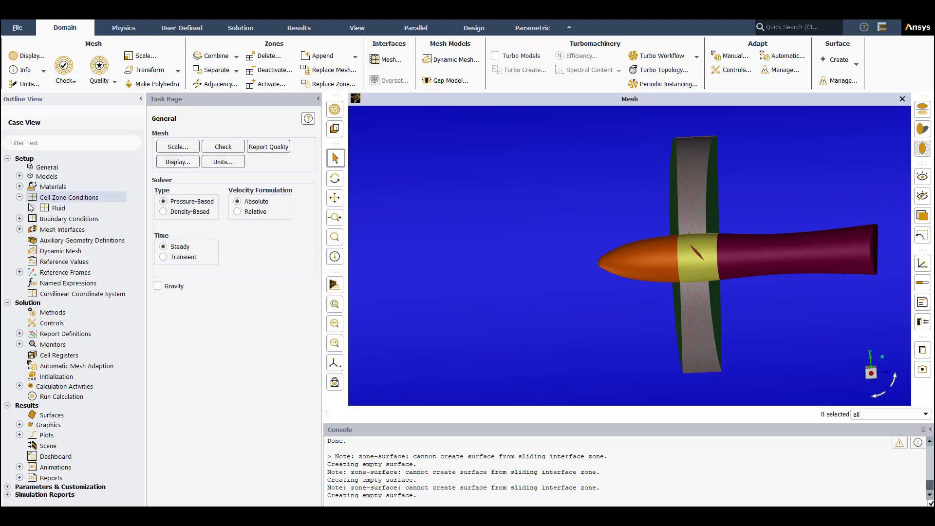
click(32, 208)
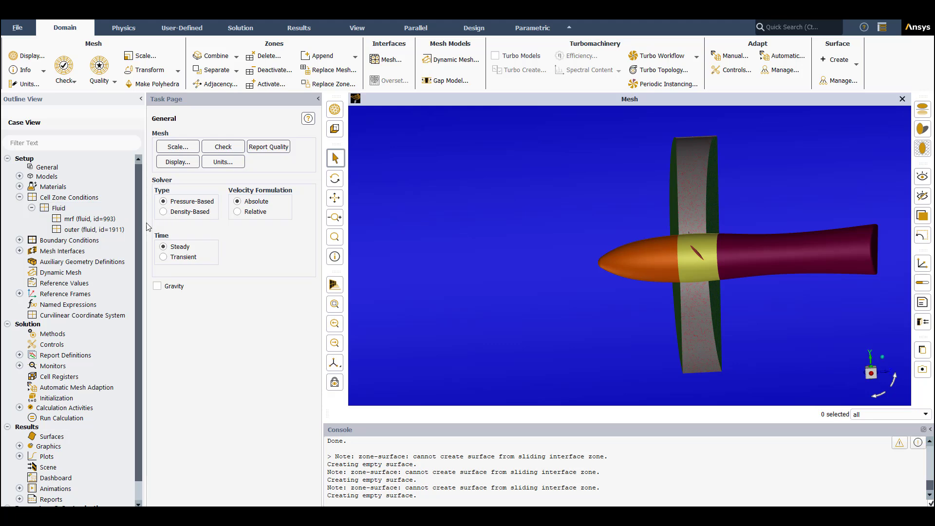
right_click(71, 221)
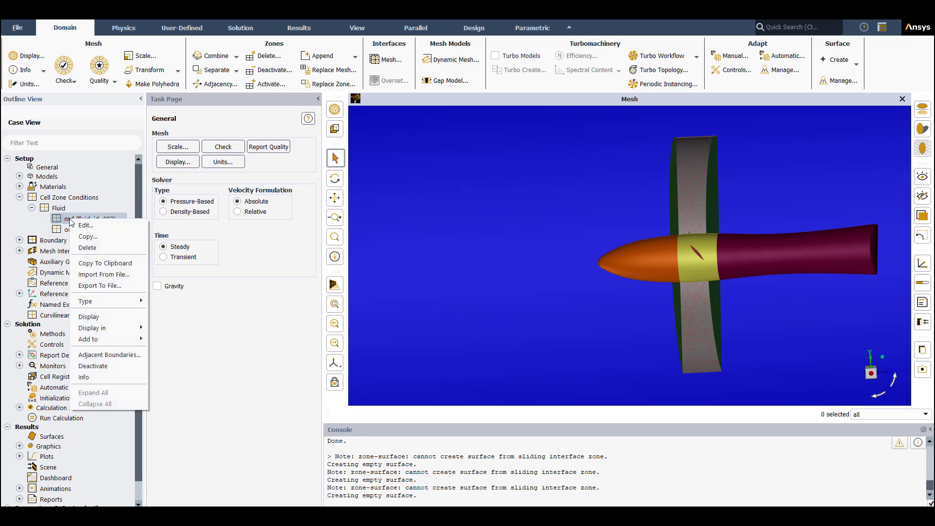
click(88, 317)
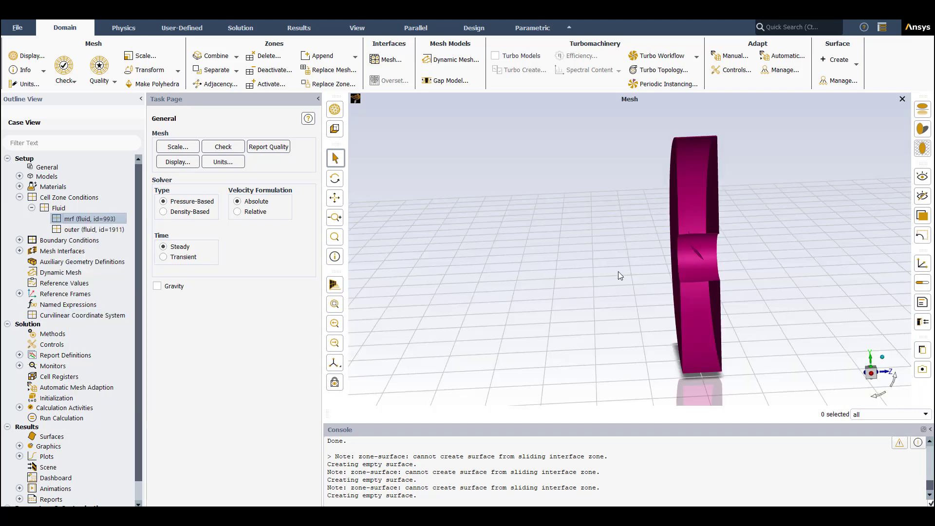
drag(618, 275, 566, 286)
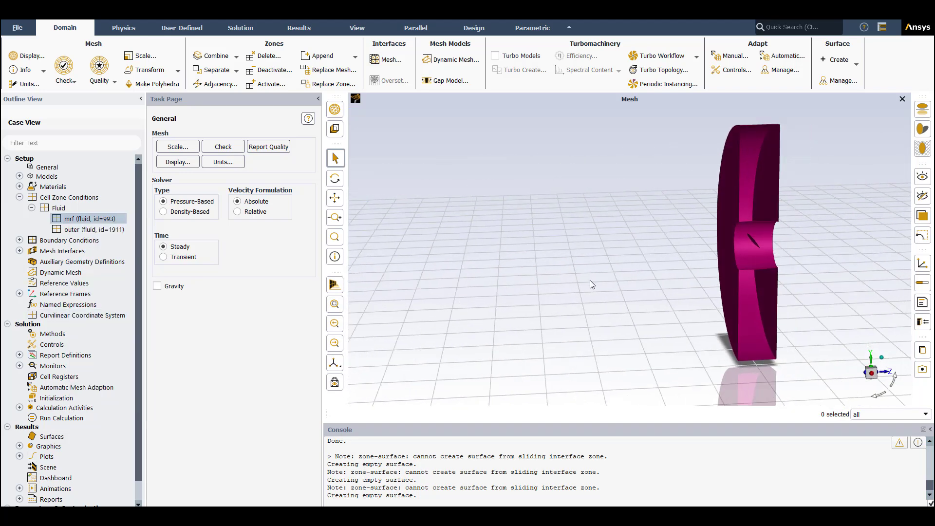
Step: Display the mrf and outer fluid zones together
click(96, 231)
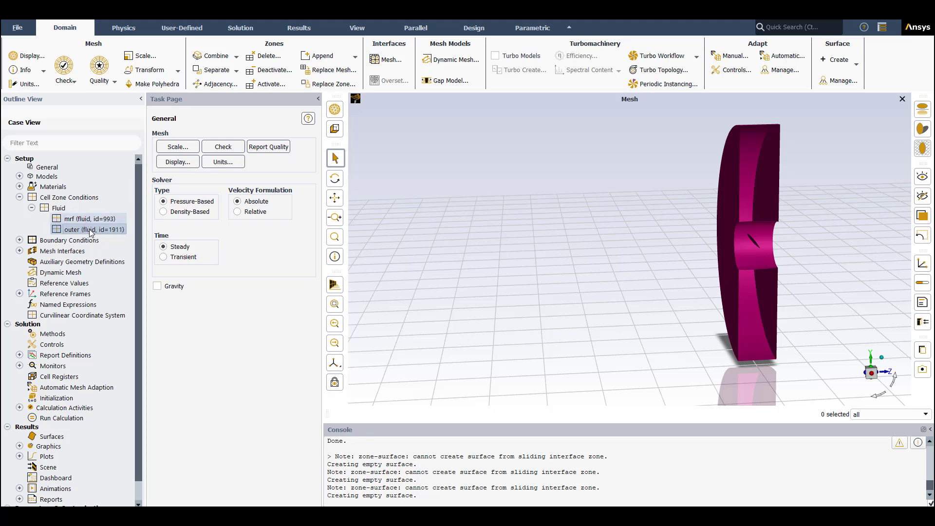
ctrl+click(91, 220)
right_click(93, 218)
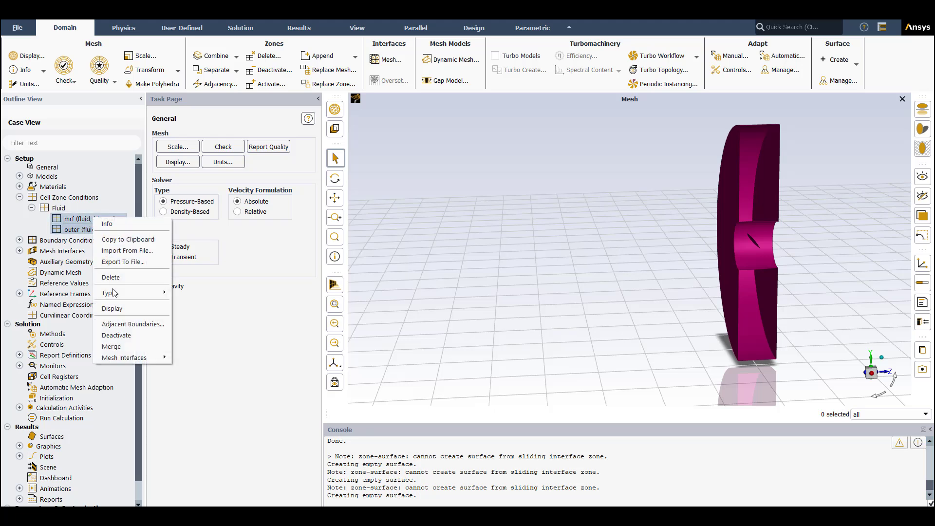
click(112, 309)
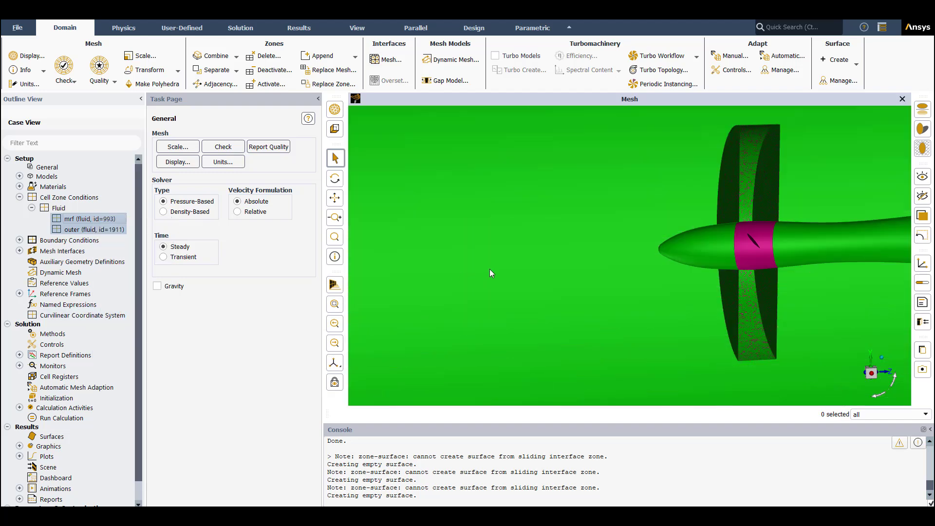
scroll(494, 275, down, 3)
scroll(496, 276, down, 2)
scroll(495, 278, down, 2)
scroll(482, 280, down, 2)
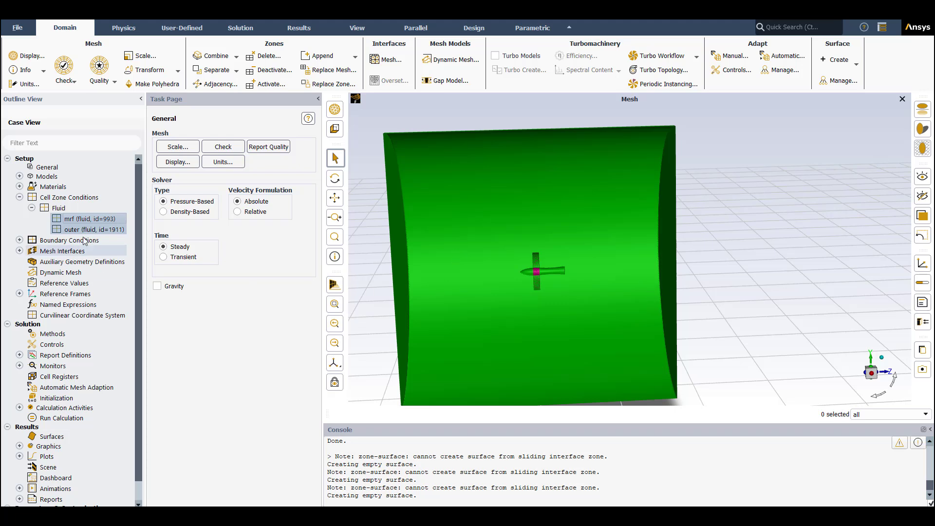
Step: Apply the inlet velocity: 2 m/s normal, 5% turbulent intensity, viscosity ratio 10
click(20, 240)
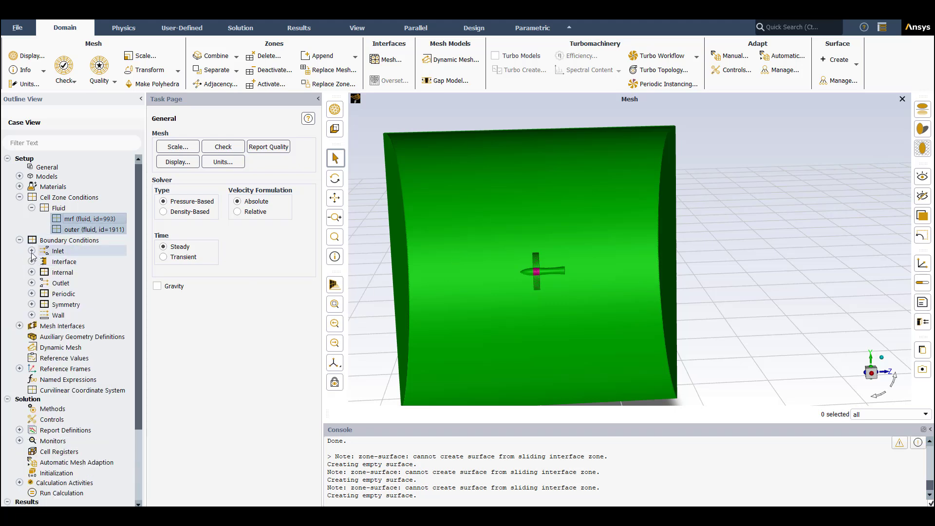
click(32, 250)
click(78, 263)
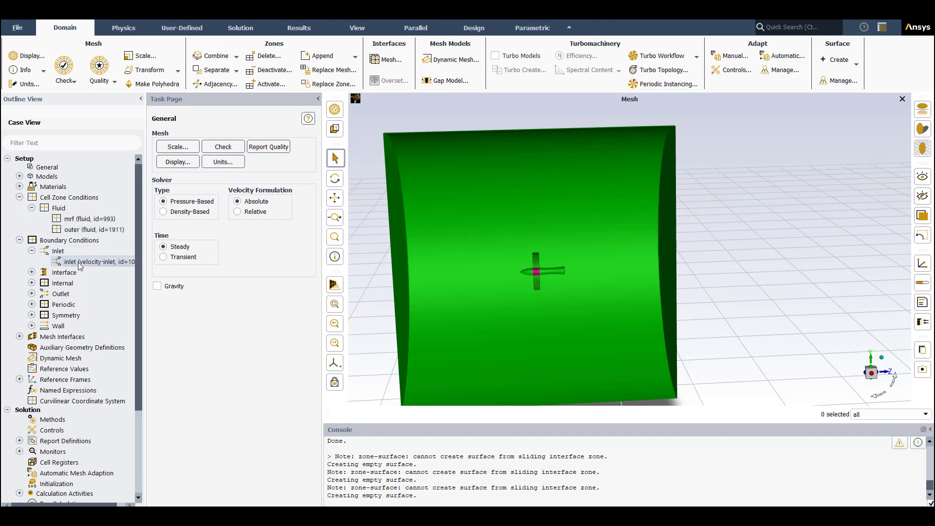
double_click(78, 264)
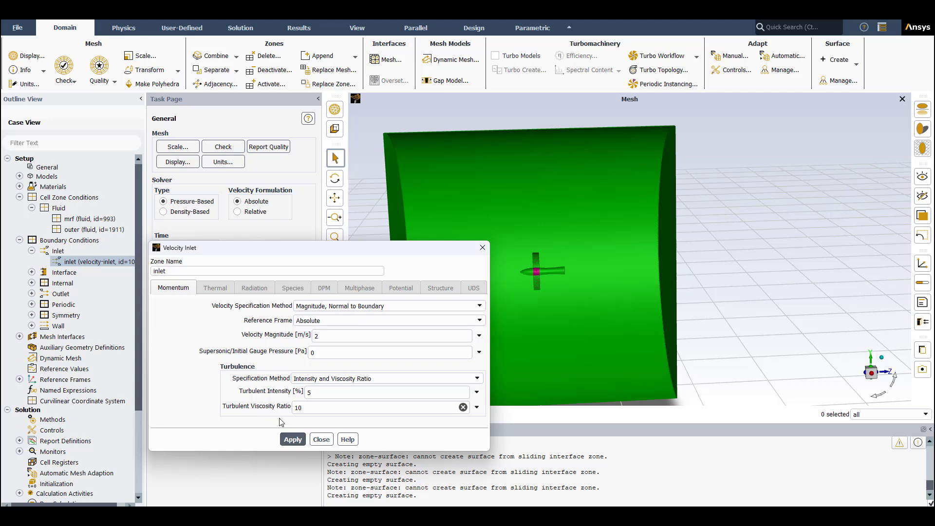
click(291, 441)
Step: Close the inlet settings, then review and close the outlet's 0 Pa gauge pressure-outlet settings
click(322, 440)
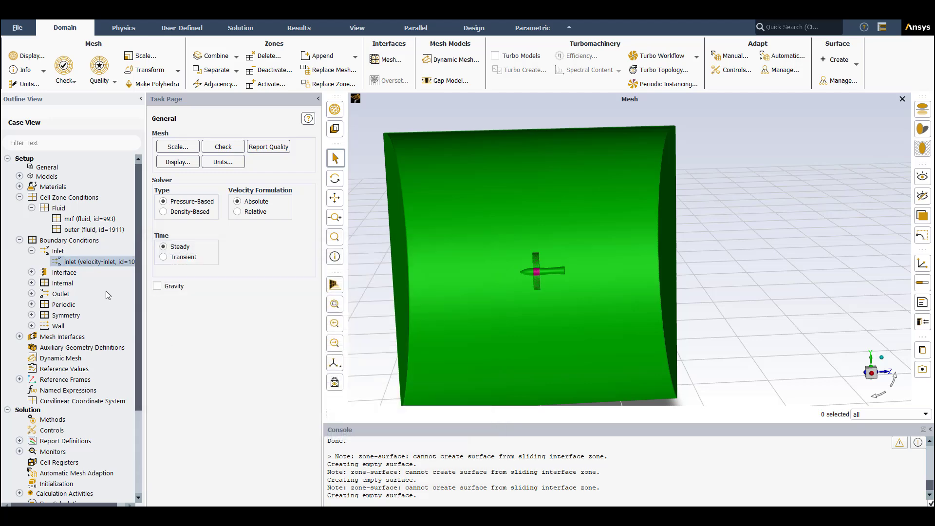
click(31, 294)
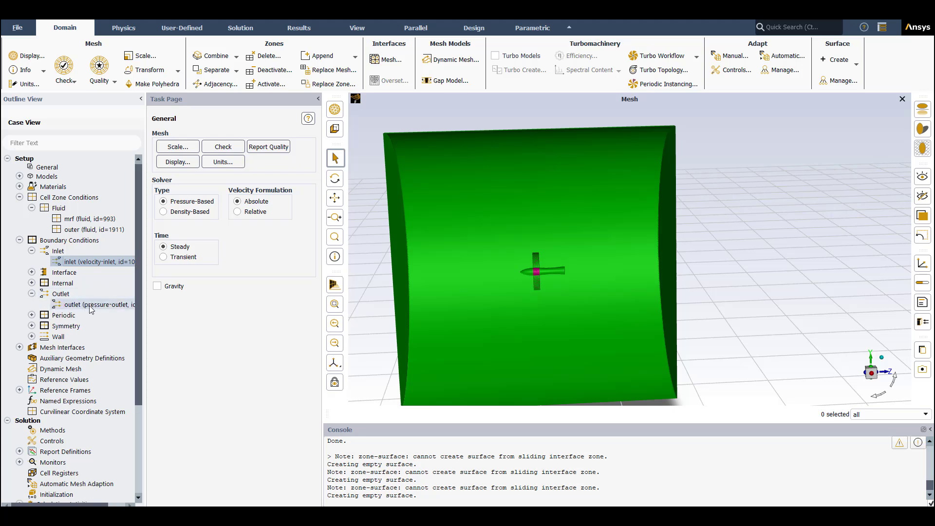
click(89, 307)
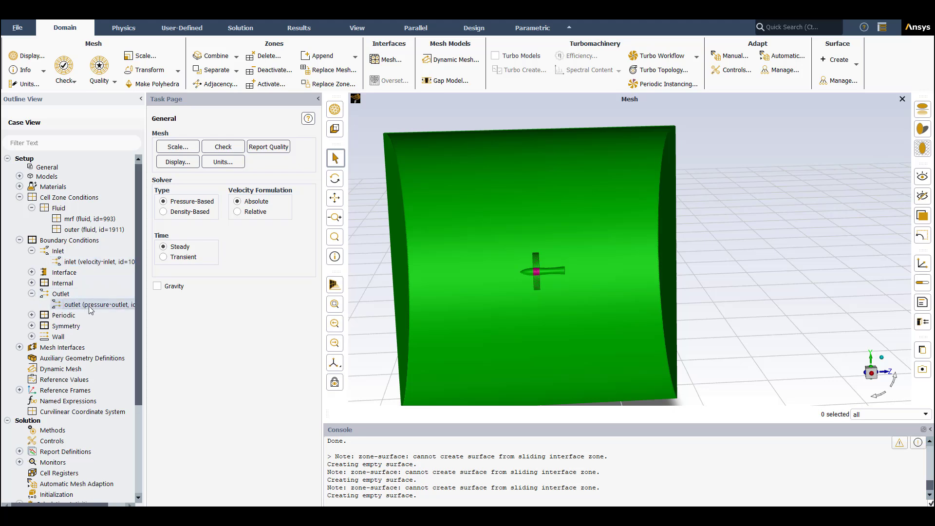
double_click(89, 307)
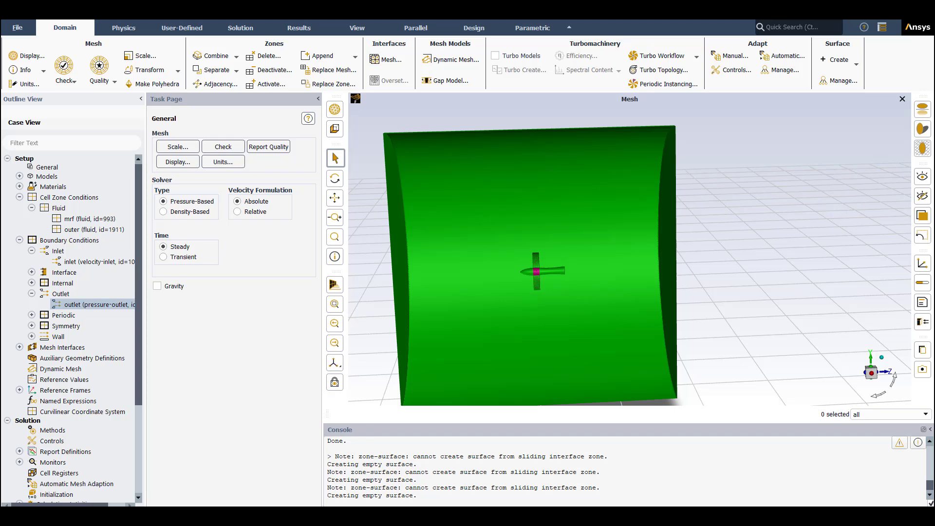
click(99, 306)
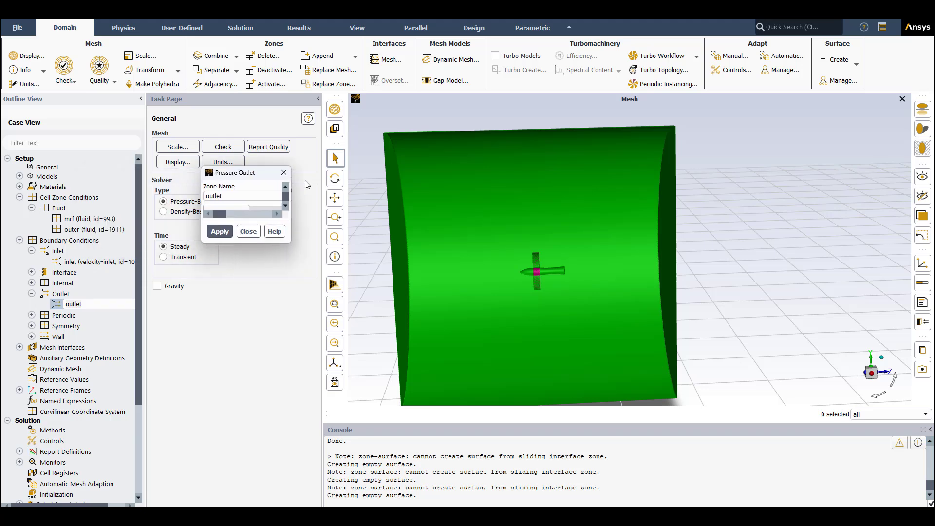
click(285, 175)
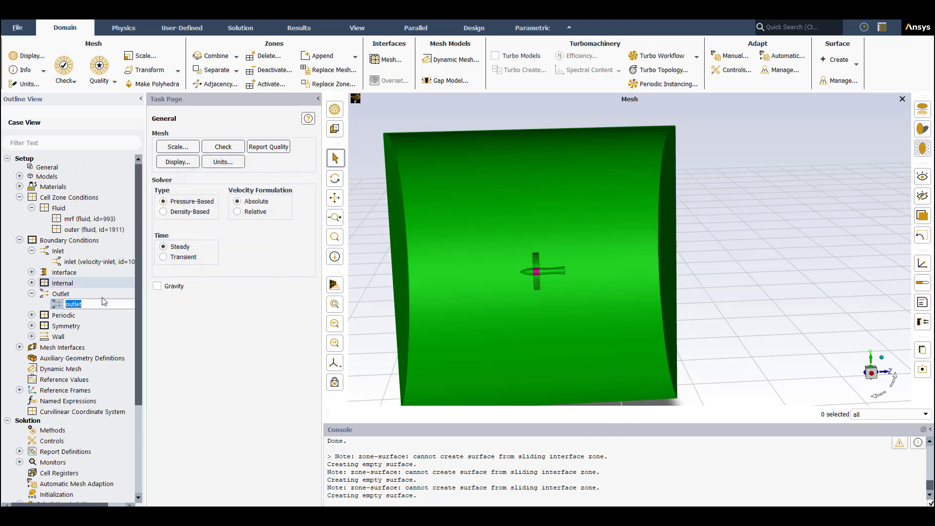
double_click(60, 294)
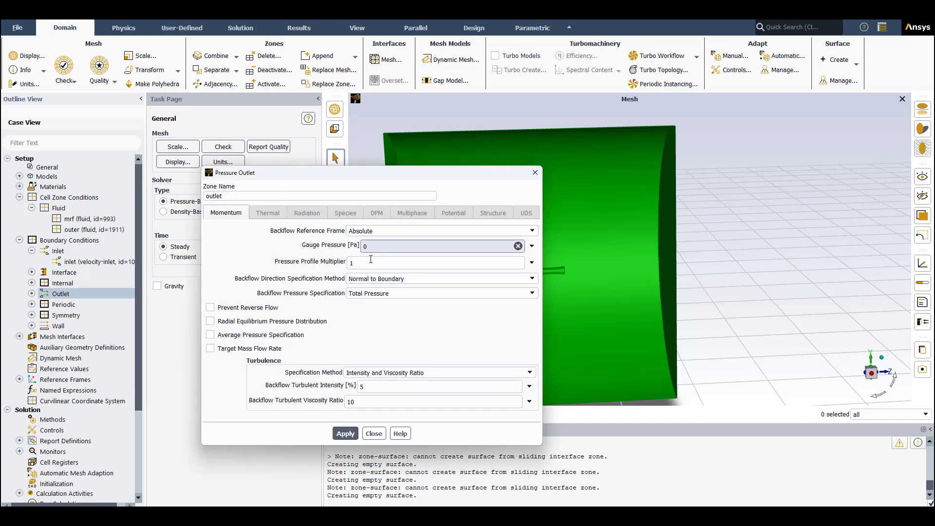
click(374, 434)
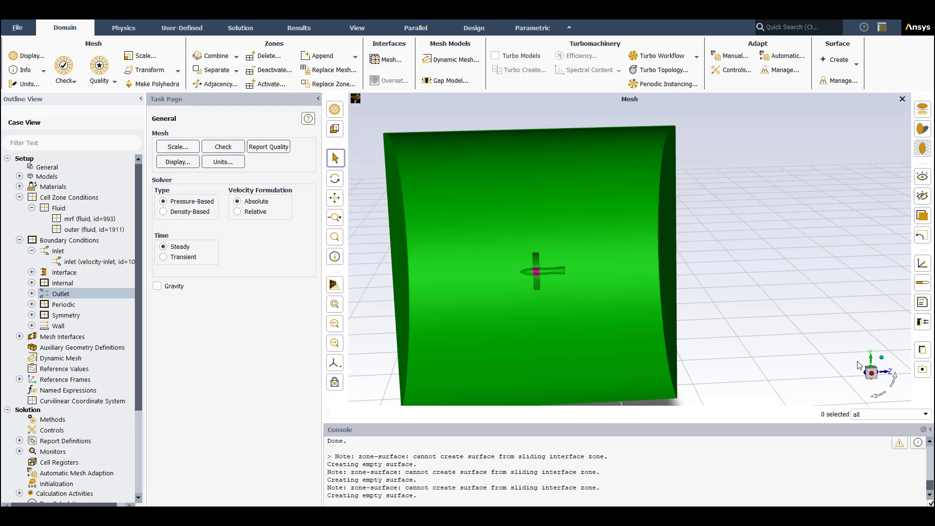
Step: Orbit the green domain to view it from above and another angle
mouse_move(431, 188)
mouse_down()
mouse_move(457, 220)
mouse_move(512, 208)
mouse_up()
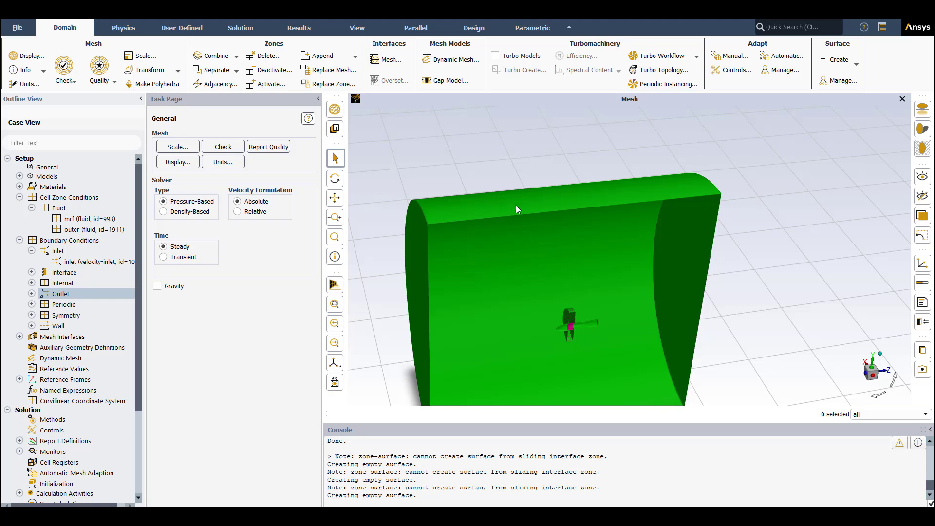
drag(493, 207, 494, 243)
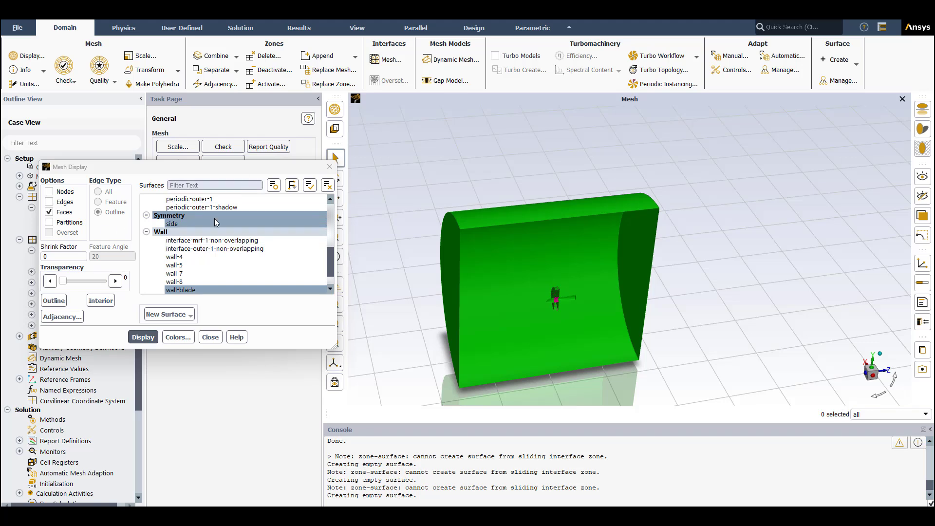
scroll(249, 227, down, 1)
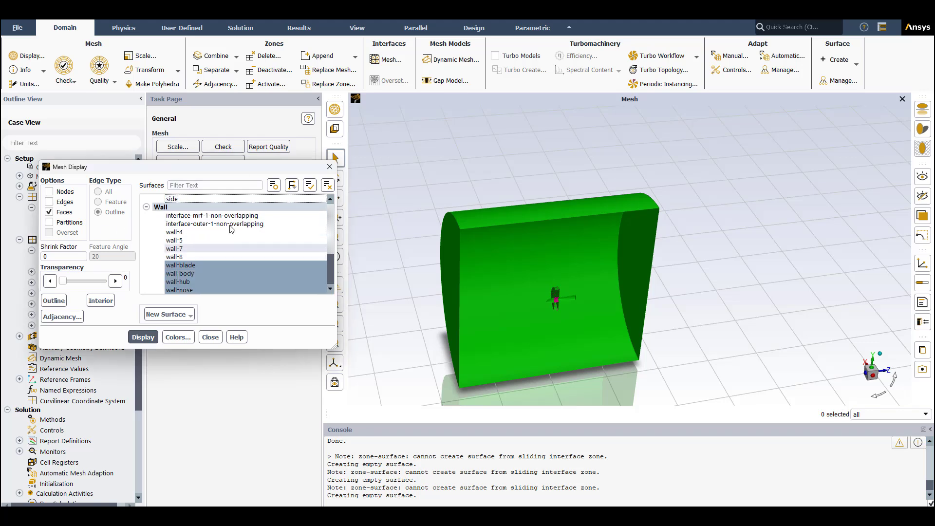
drag(331, 261, 329, 182)
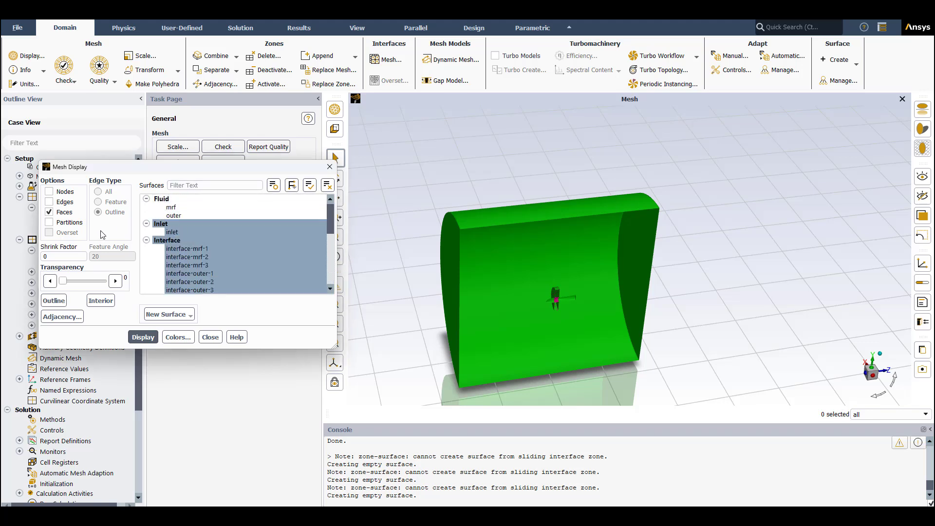
scroll(238, 240, down, 1)
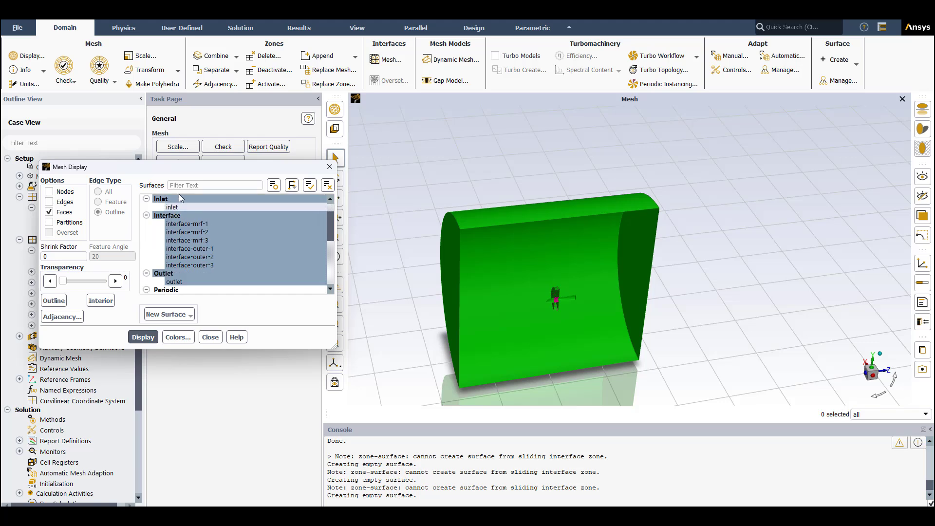
Step: Draw only wall-blade, wall-body, wall-hub and wall-nose as mesh edges without faces
click(328, 187)
scroll(236, 251, down, 5)
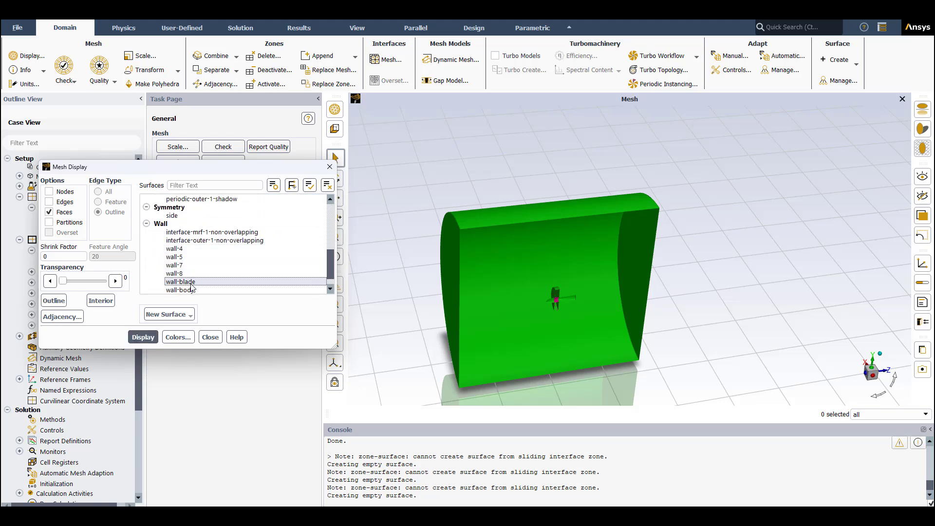
scroll(192, 289, down, 1)
click(180, 266)
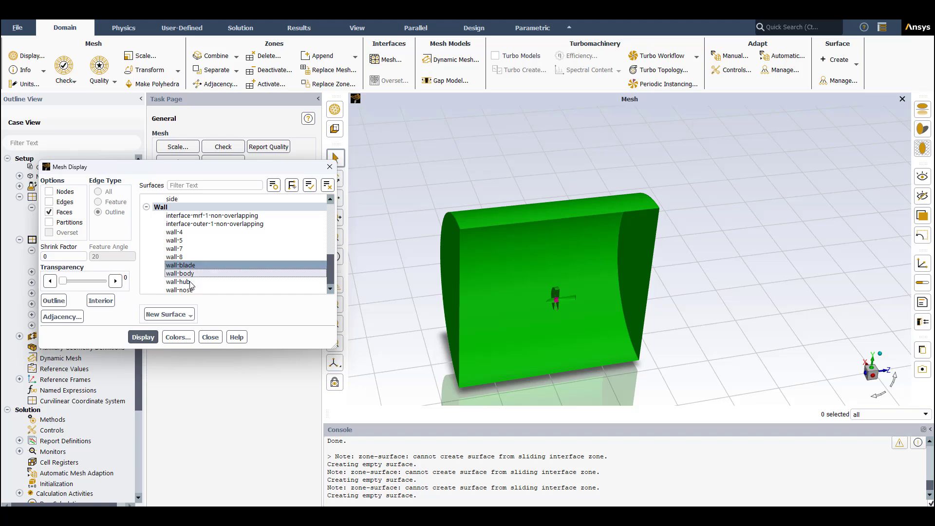
click(188, 282)
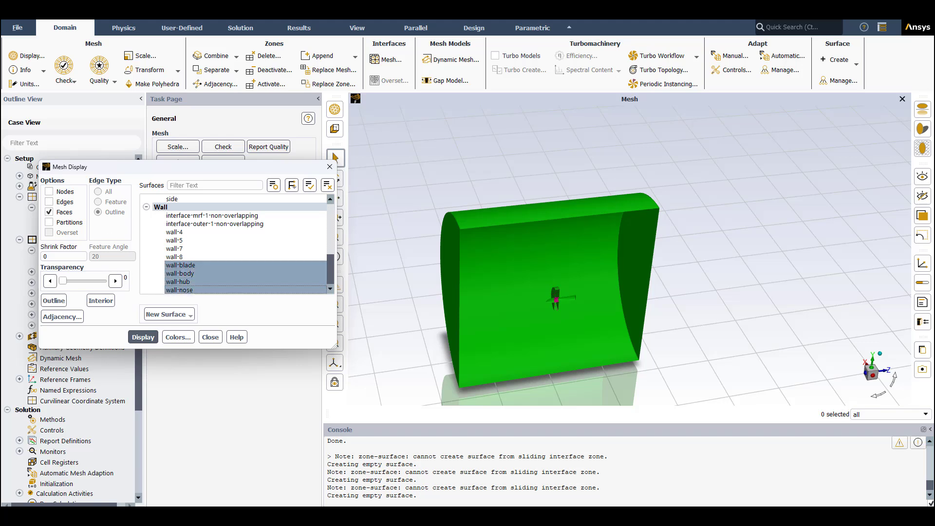
click(49, 202)
click(50, 212)
click(134, 337)
scroll(503, 264, up, 3)
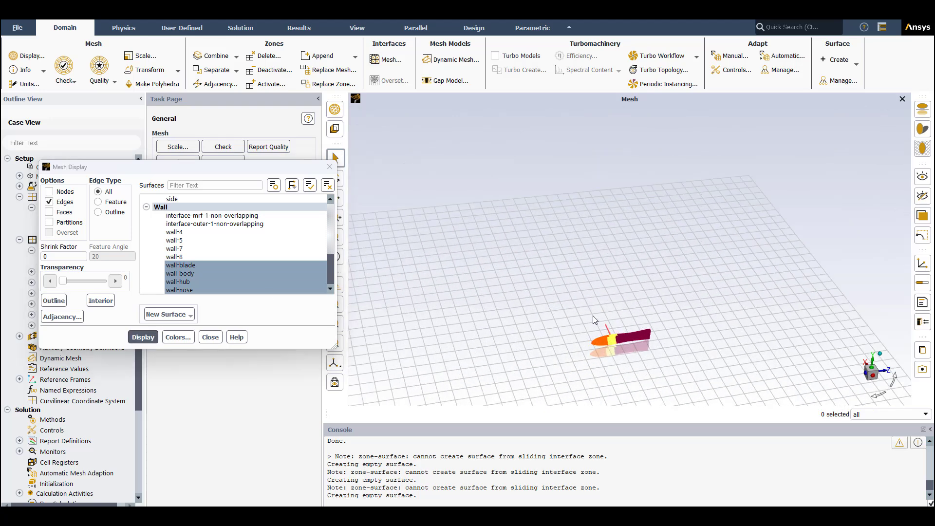
Step: Turn on mesh nodes and face shading, redrawing the walls from a top-down angle
drag(595, 323, 453, 292)
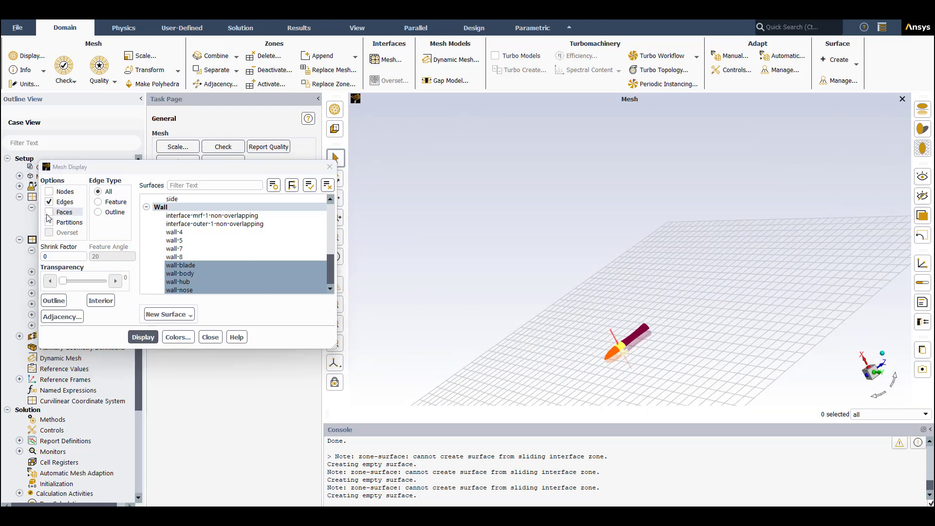
click(49, 191)
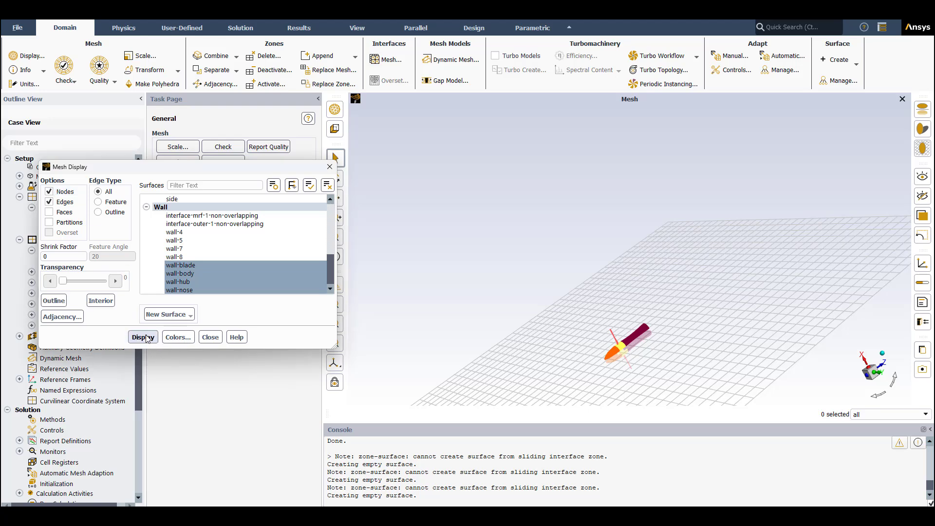
drag(629, 343, 629, 208)
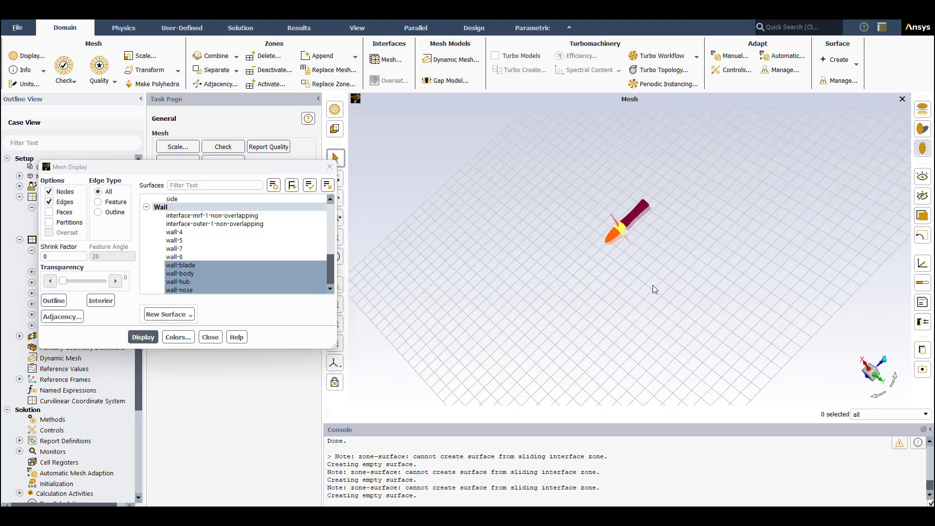
scroll(629, 208, up, 2)
scroll(606, 254, up, 3)
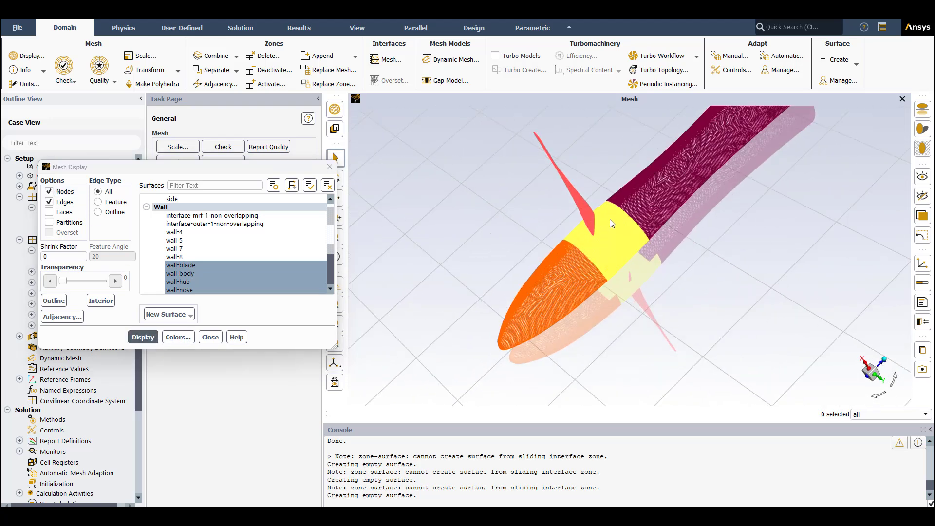
scroll(606, 254, up, 2)
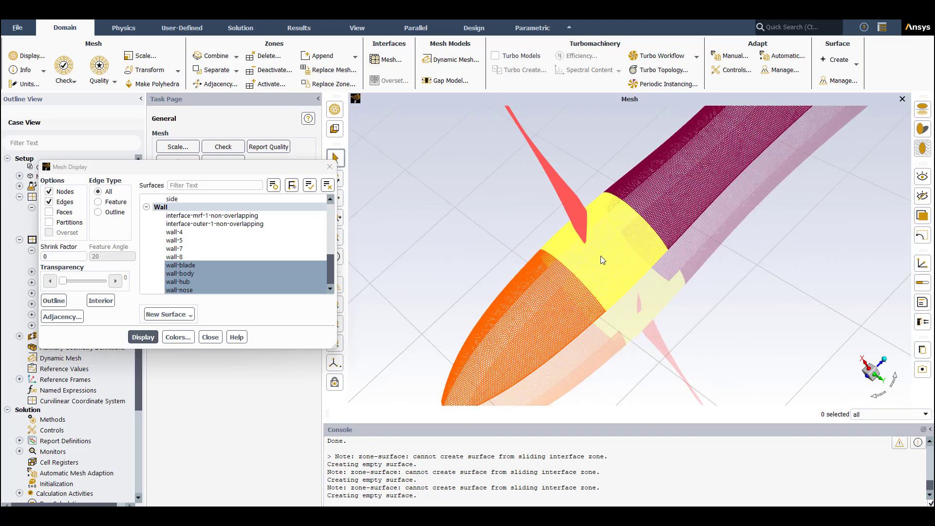
click(49, 212)
click(142, 336)
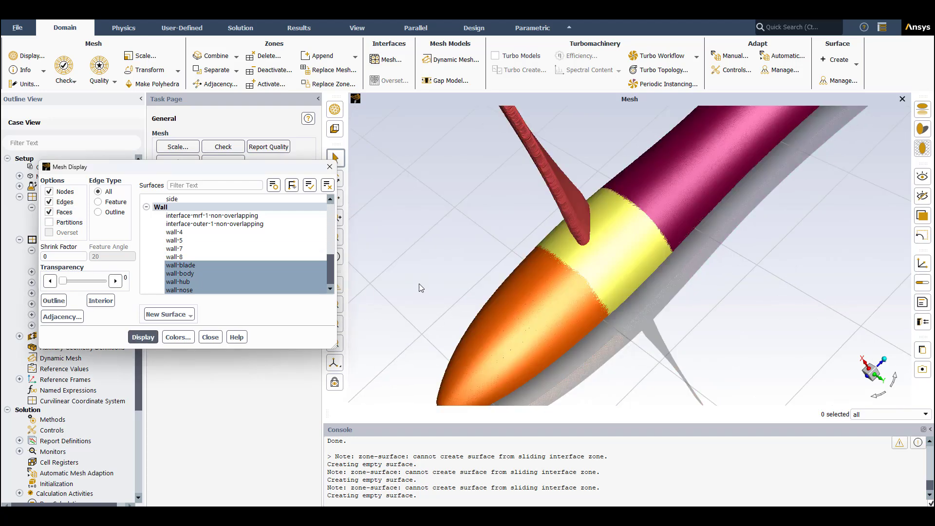
scroll(533, 264, up, 1)
scroll(535, 265, up, 1)
scroll(572, 302, up, 1)
scroll(580, 299, up, 1)
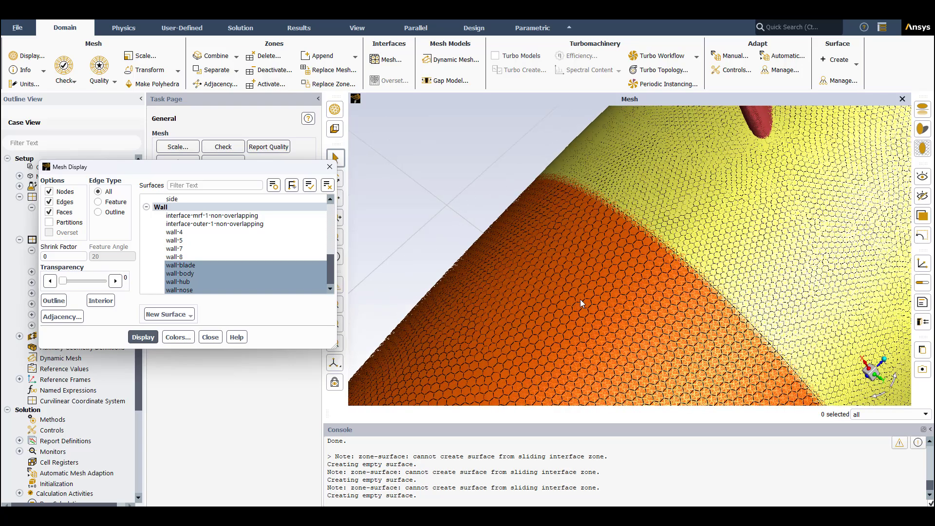
scroll(580, 298, up, 1)
Step: Hide the mesh nodes, redraw the shaded walls, and orbit around the blade root
click(49, 192)
click(143, 337)
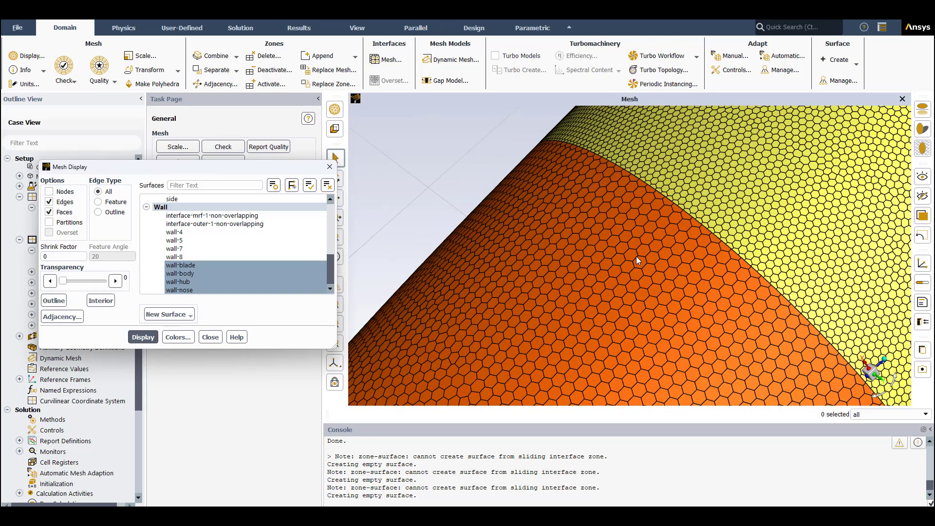
scroll(636, 257, down, 2)
scroll(636, 257, down, 2)
scroll(629, 248, down, 2)
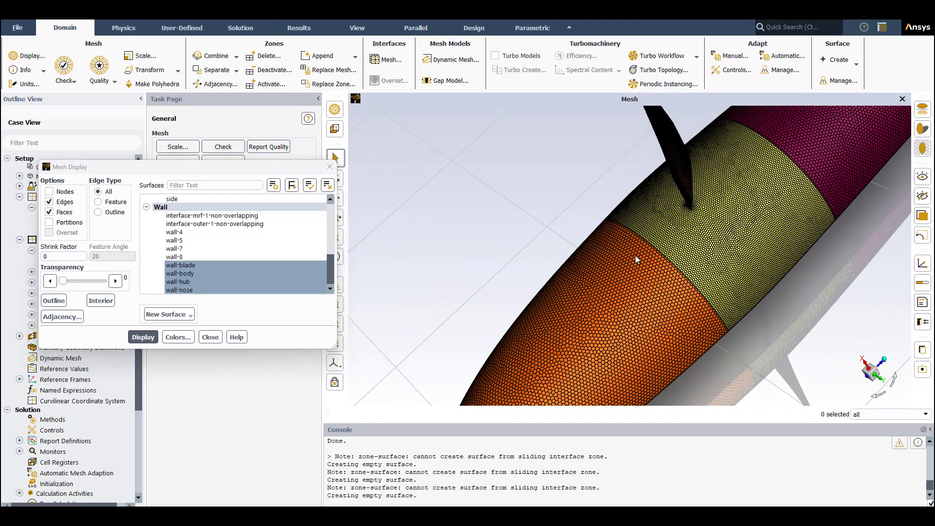
scroll(635, 256, down, 2)
scroll(628, 263, down, 2)
scroll(604, 300, down, 2)
scroll(603, 300, down, 2)
scroll(511, 337, down, 2)
scroll(519, 304, down, 2)
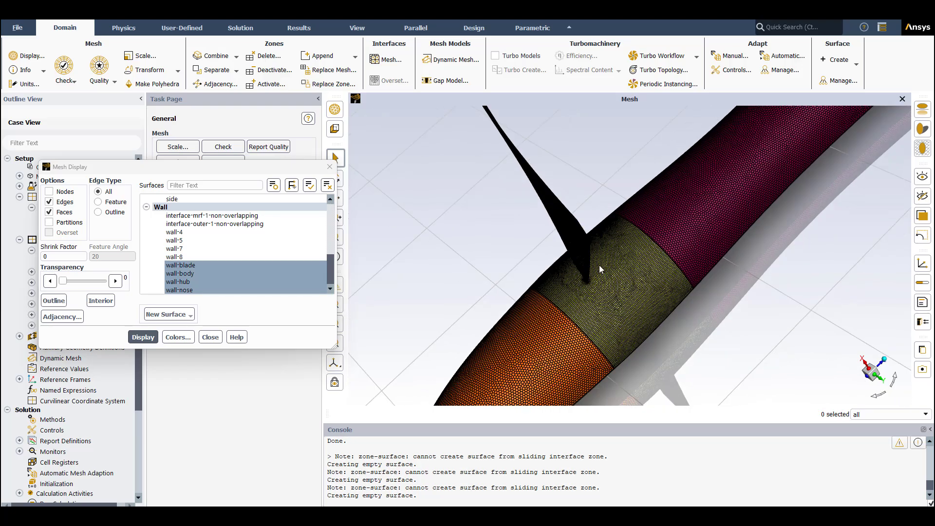
mouse_move(599, 270)
mouse_down()
mouse_move(744, 218)
mouse_move(771, 218)
mouse_up()
scroll(633, 209, up, 2)
scroll(631, 209, up, 2)
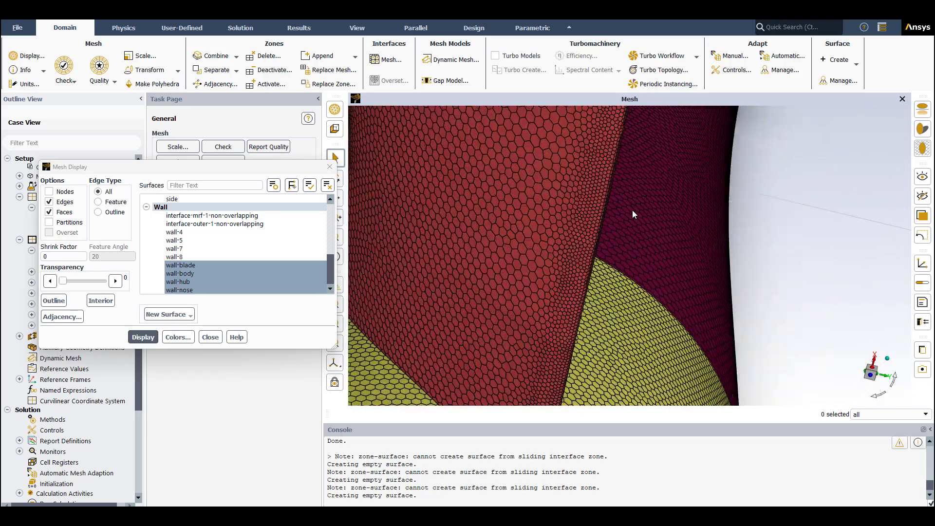
drag(581, 254, 550, 268)
scroll(511, 282, down, 2)
scroll(502, 286, down, 2)
scroll(499, 287, down, 2)
scroll(500, 286, down, 2)
mouse_move(500, 284)
mouse_down()
mouse_move(492, 233)
mouse_move(491, 302)
mouse_move(494, 178)
mouse_move(485, 166)
mouse_move(459, 173)
mouse_move(542, 173)
mouse_up()
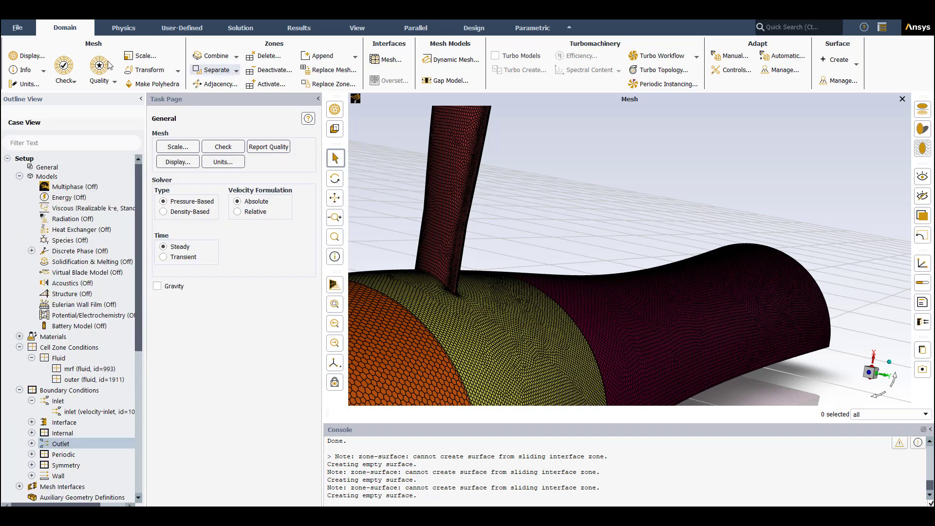
click(123, 29)
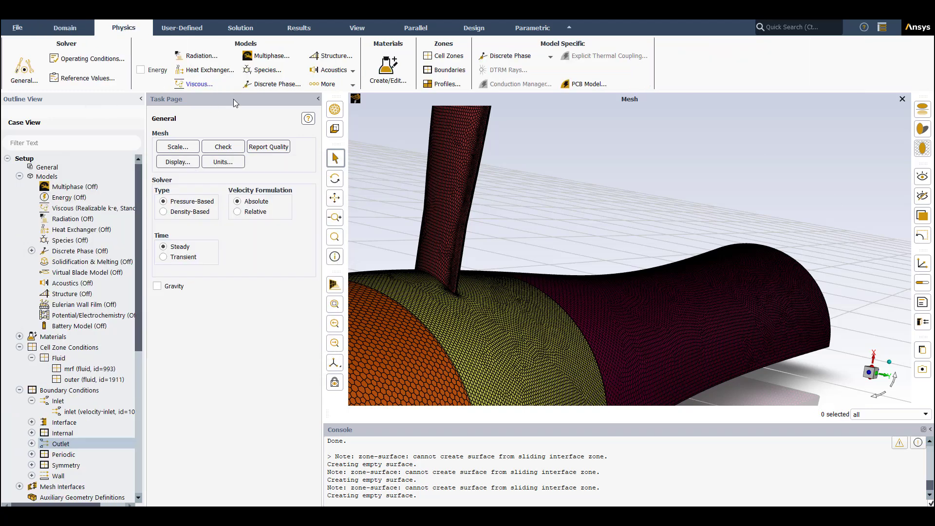
click(199, 86)
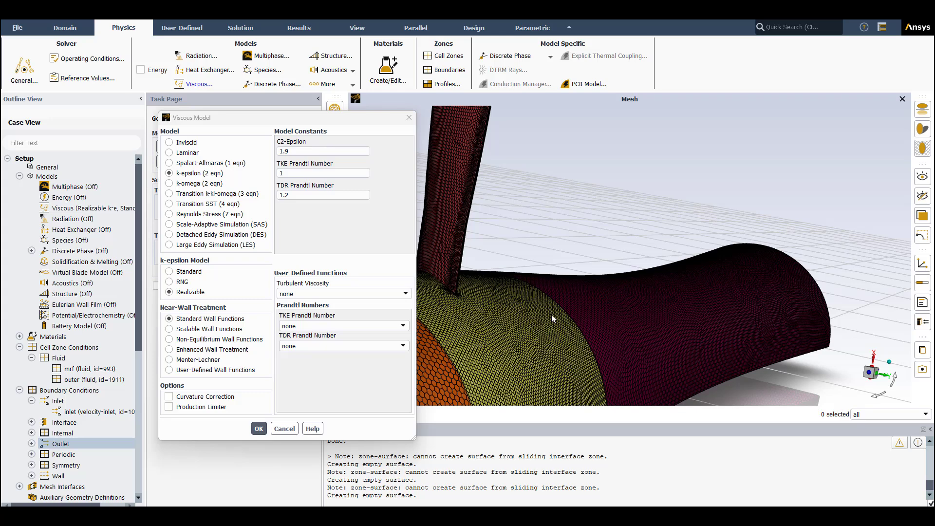
mouse_move(550, 314)
mouse_down()
mouse_move(645, 267)
mouse_move(783, 227)
mouse_move(669, 249)
mouse_move(611, 346)
mouse_up()
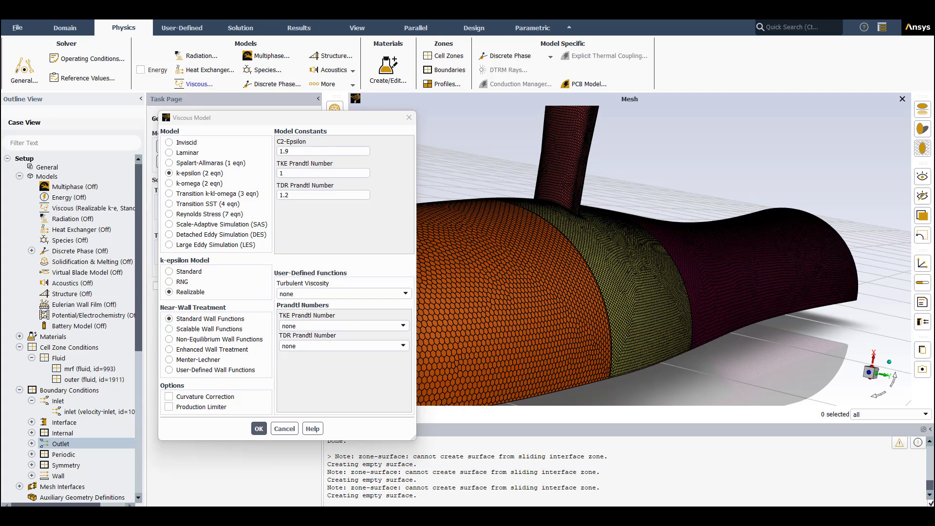
click(258, 428)
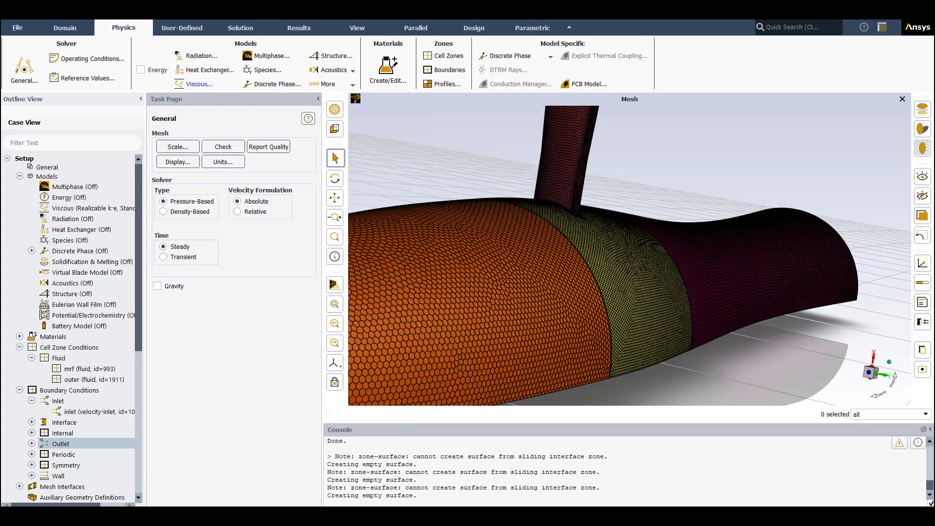
click(385, 74)
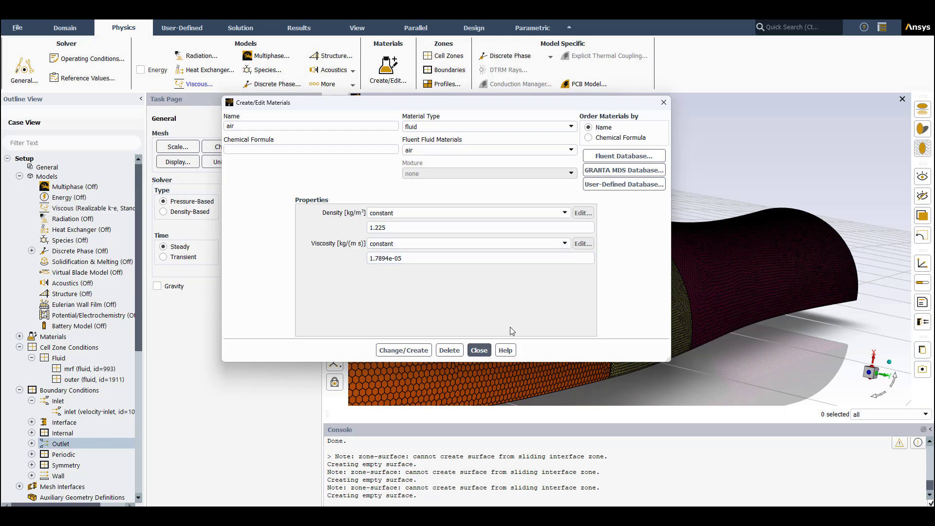
click(480, 353)
click(479, 350)
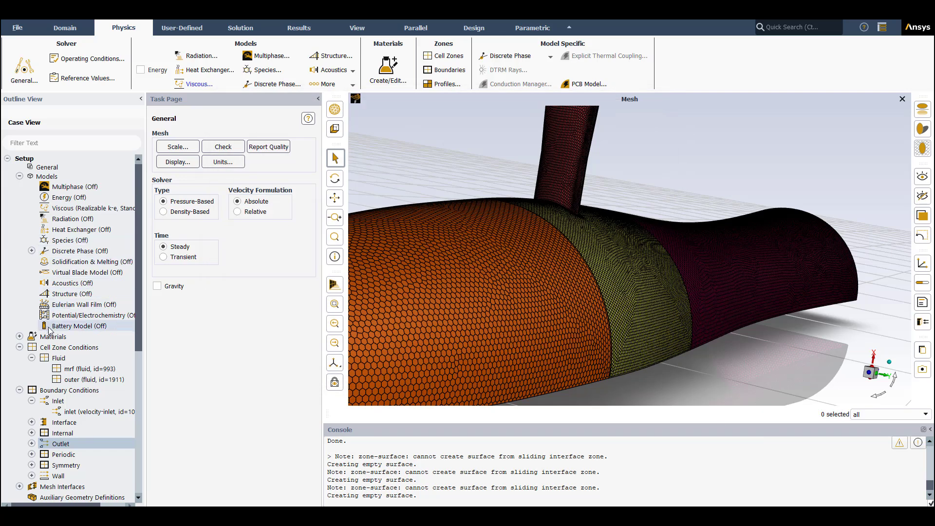
Step: Check the mrf zone's 3770 rpm rotation about Z against the mesh, then close
click(80, 371)
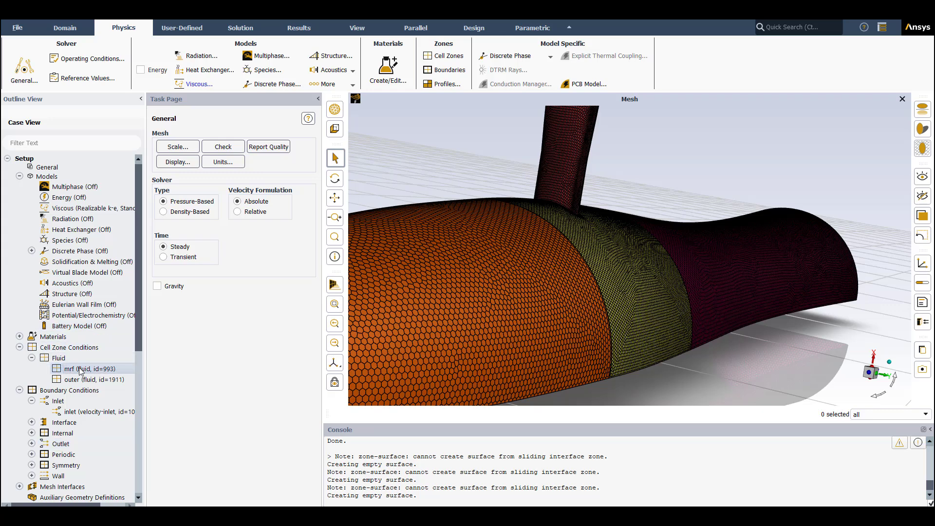
click(81, 371)
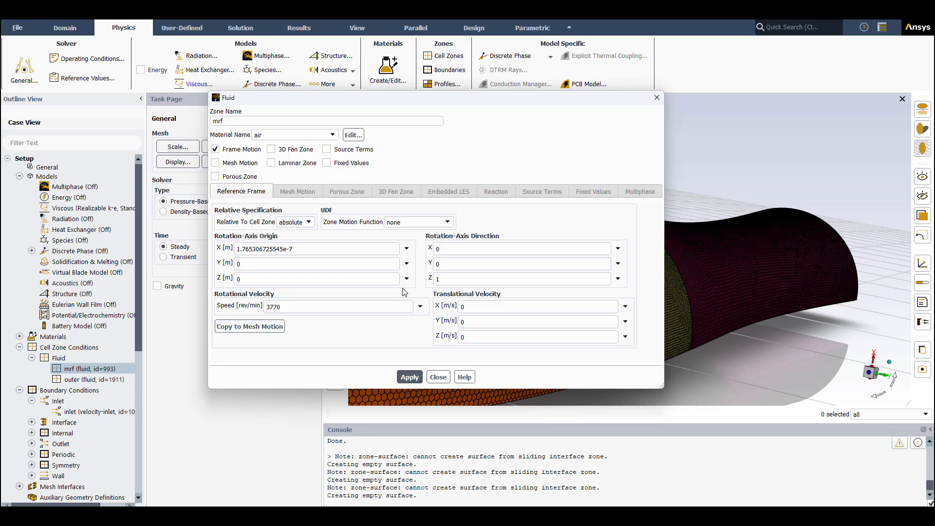
mouse_move(519, 278)
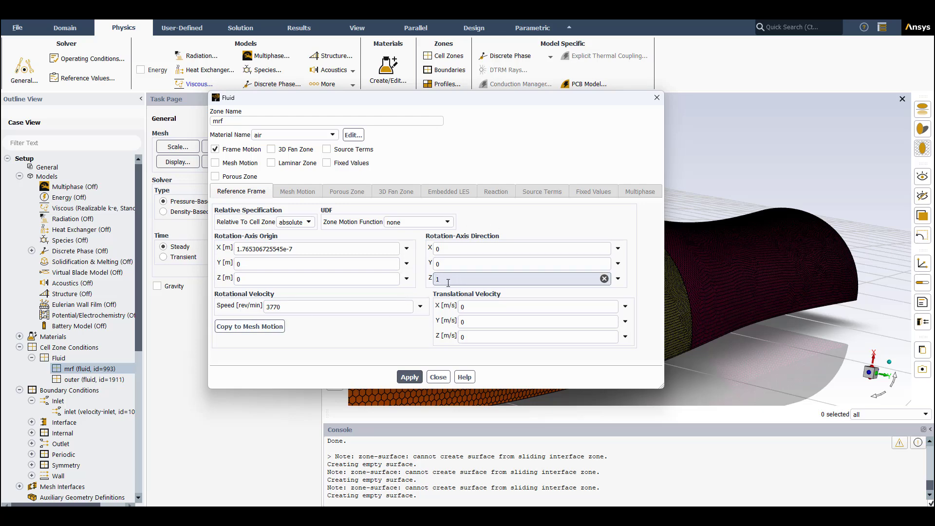
drag(465, 97, 337, 97)
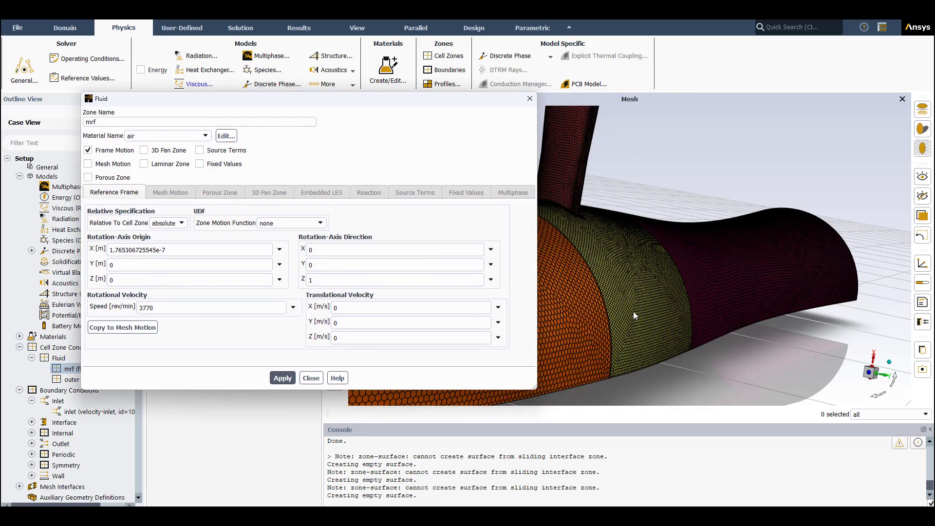
mouse_move(785, 345)
mouse_down()
mouse_move(748, 354)
mouse_move(686, 338)
mouse_move(644, 358)
mouse_move(784, 366)
mouse_up()
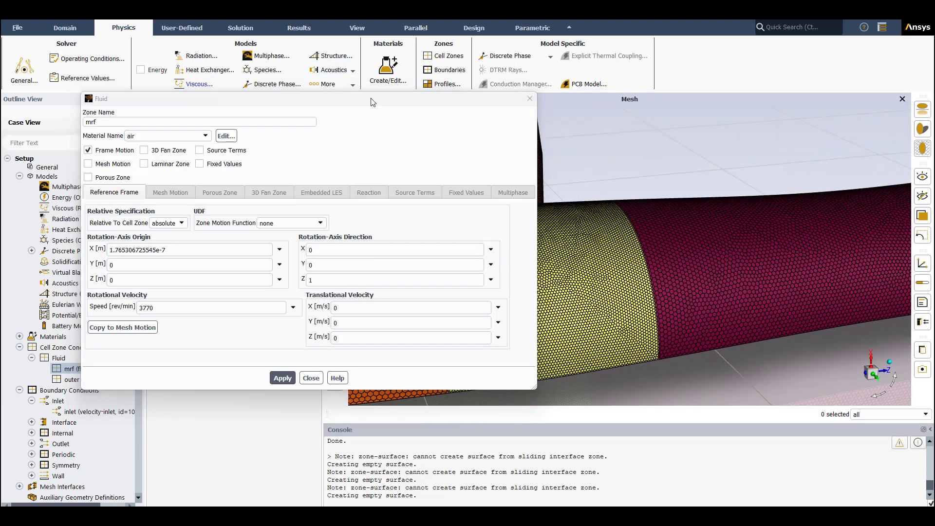
drag(538, 137, 281, 139)
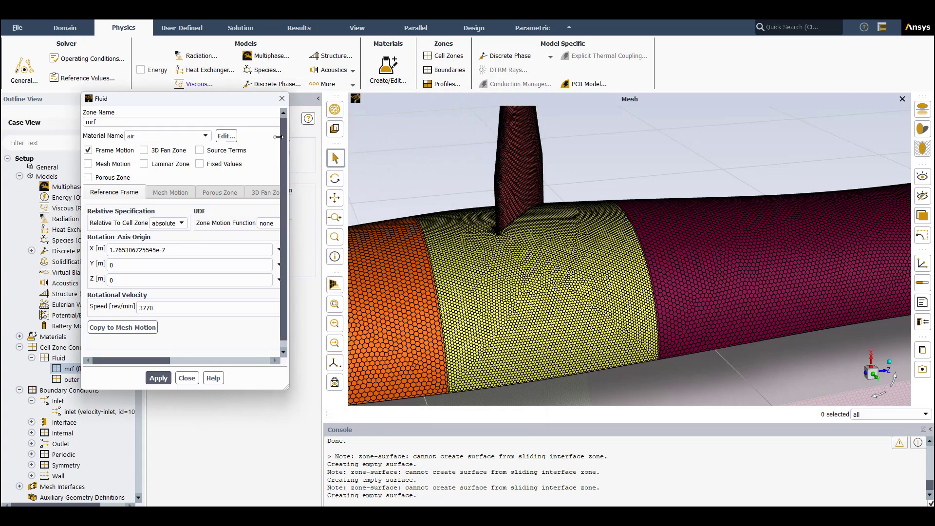
scroll(820, 304, down, 2)
scroll(809, 307, down, 2)
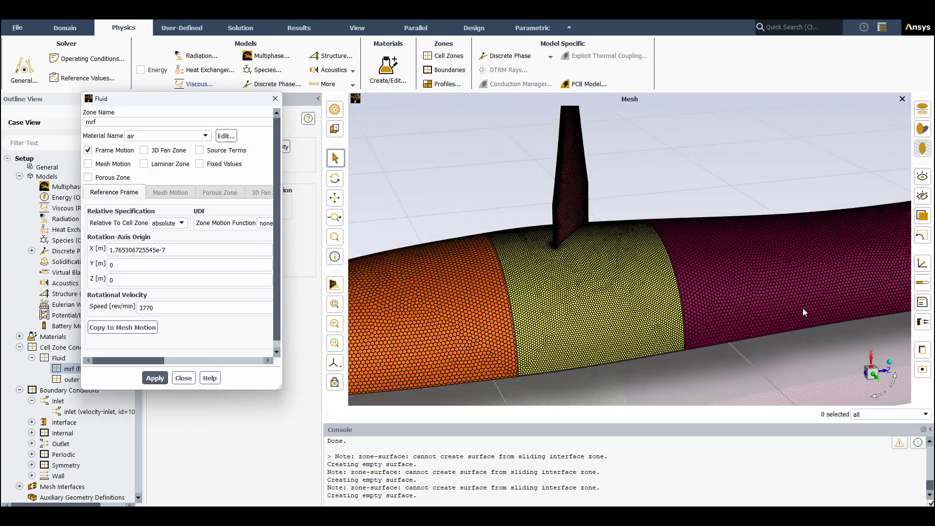
scroll(802, 307, down, 1)
drag(778, 353, 773, 311)
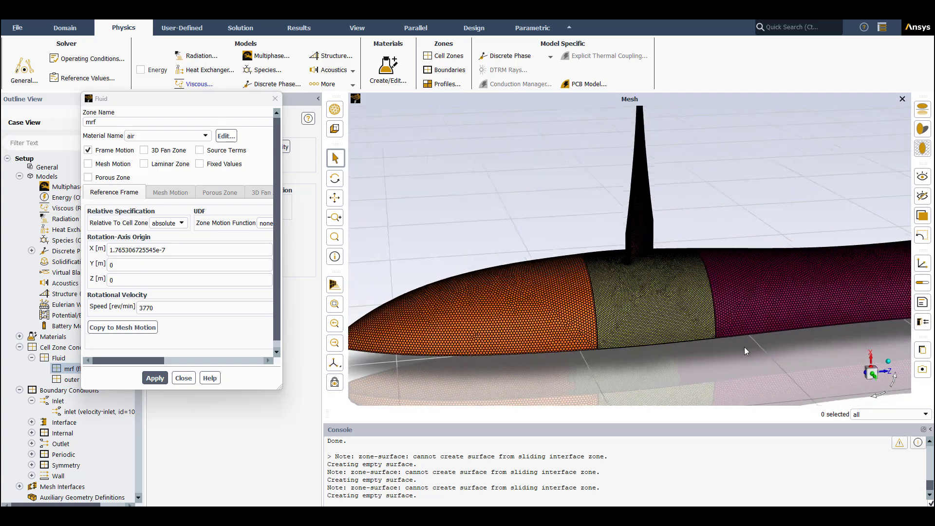
mouse_move(772, 311)
mouse_down()
mouse_move(757, 350)
mouse_move(739, 277)
mouse_up()
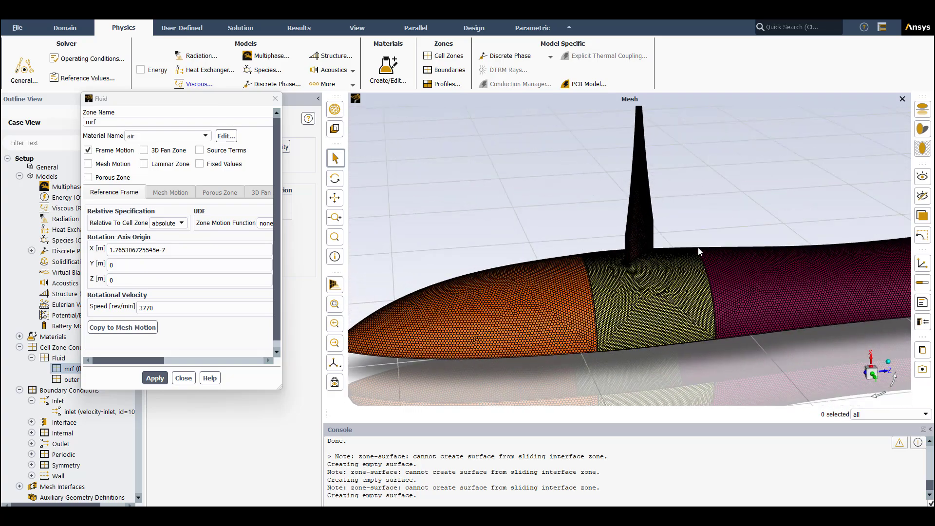
drag(696, 251, 690, 270)
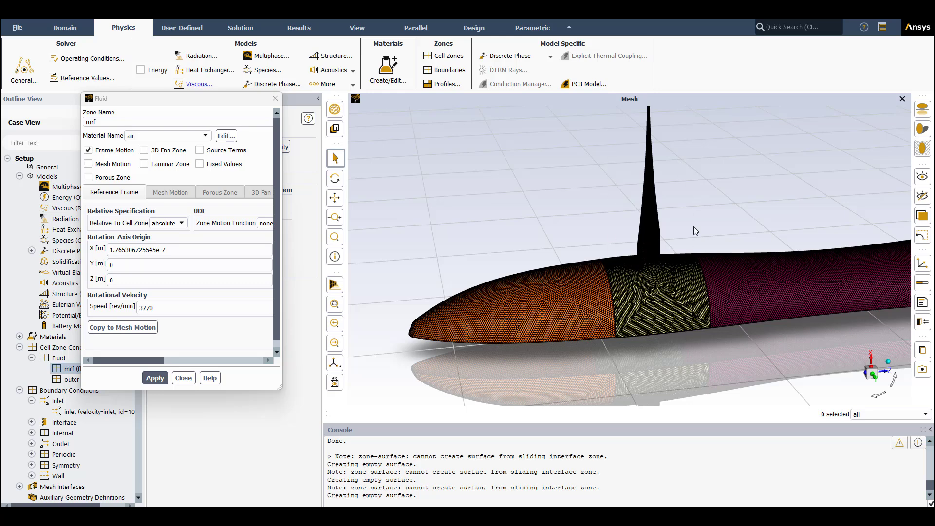
click(183, 378)
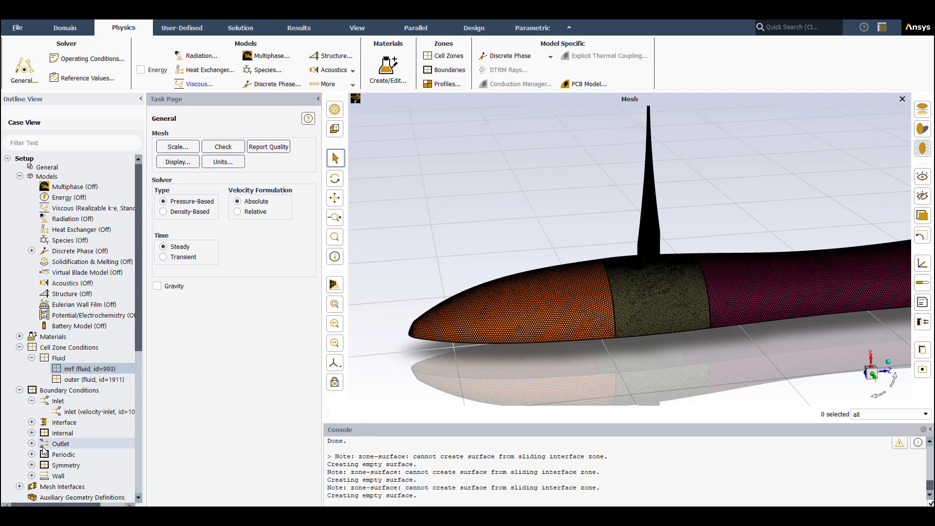
Step: Expand the Wall boundaries, open wall-blade's settings, then select wall-hub
click(31, 475)
scroll(79, 458, down, 3)
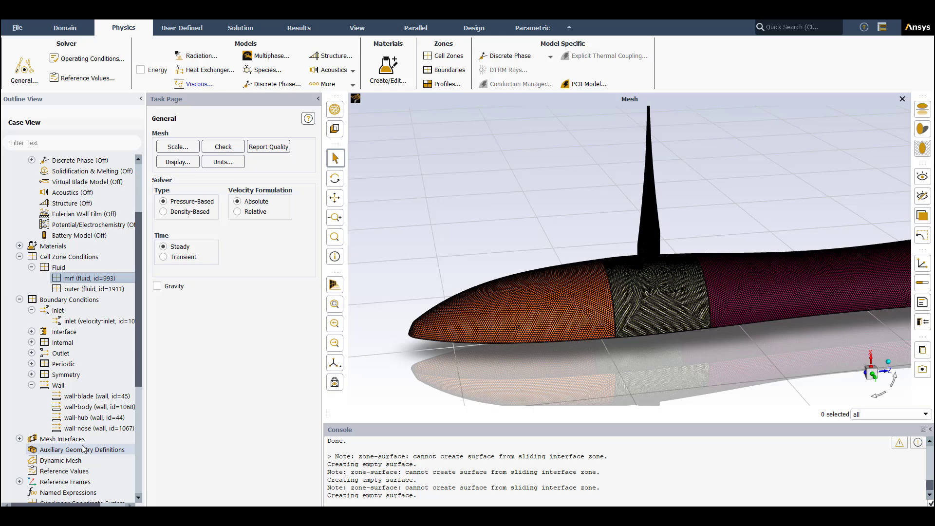
click(88, 397)
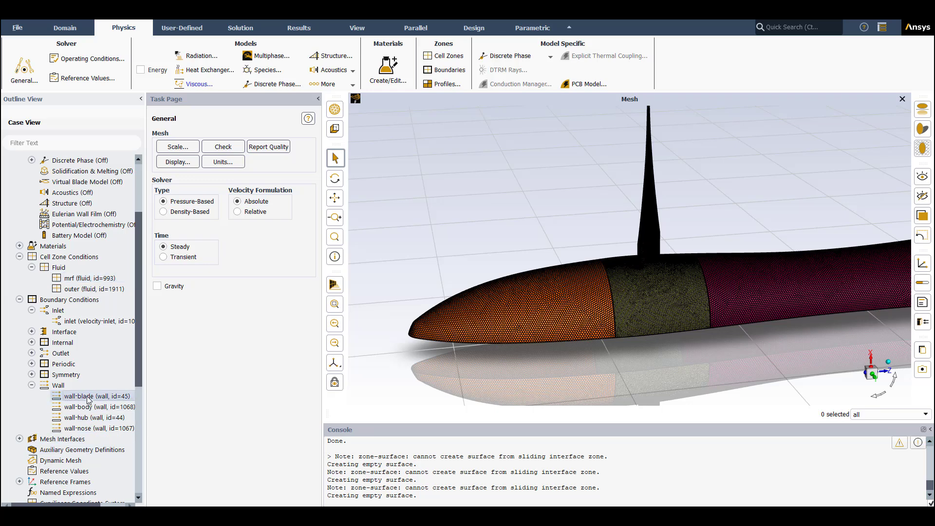
double_click(88, 398)
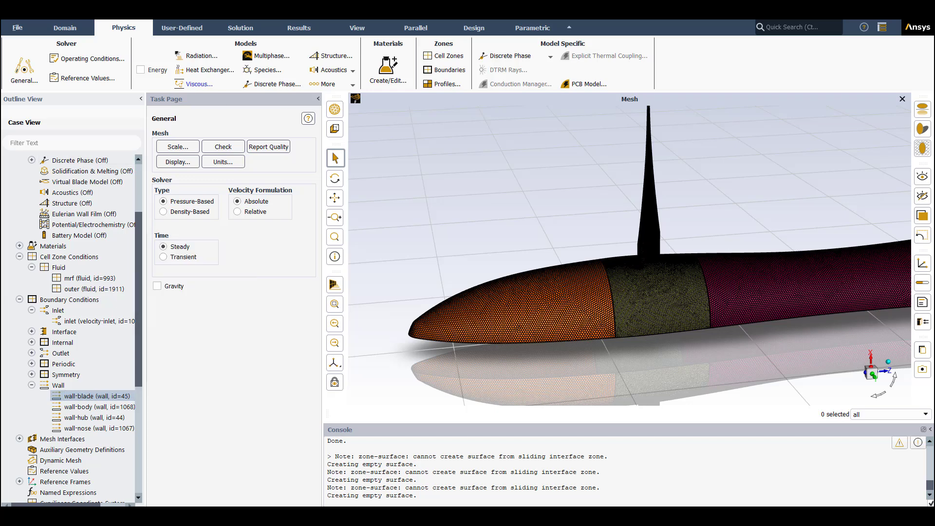
click(86, 419)
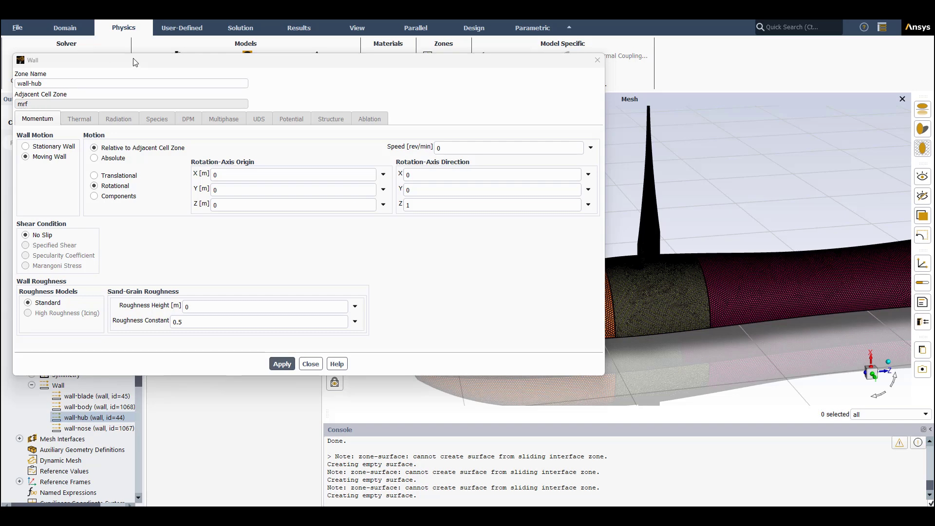
Step: Apply wall-hub's moving wall, rotating relative to mrf at 0 rpm with no slip, and close
mouse_move(133, 62)
mouse_down()
mouse_move(255, 72)
mouse_move(247, 74)
mouse_up()
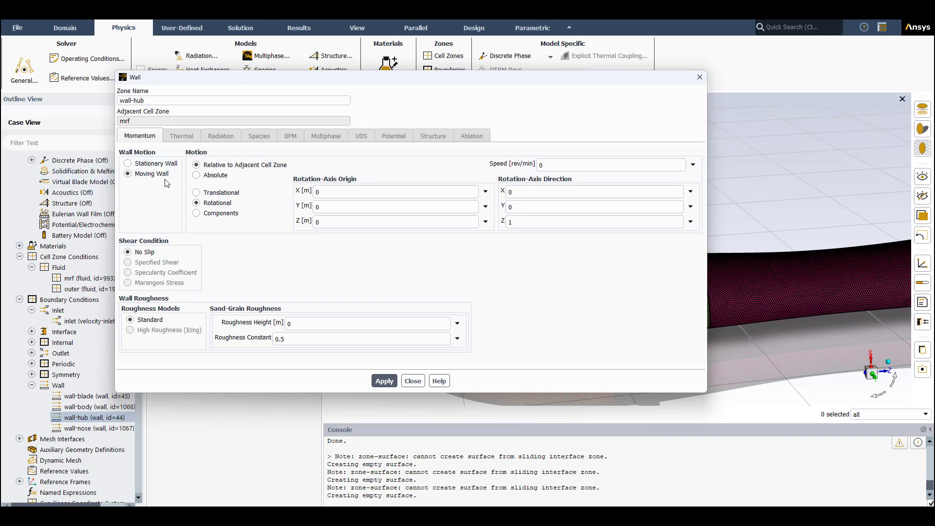
click(383, 383)
click(406, 380)
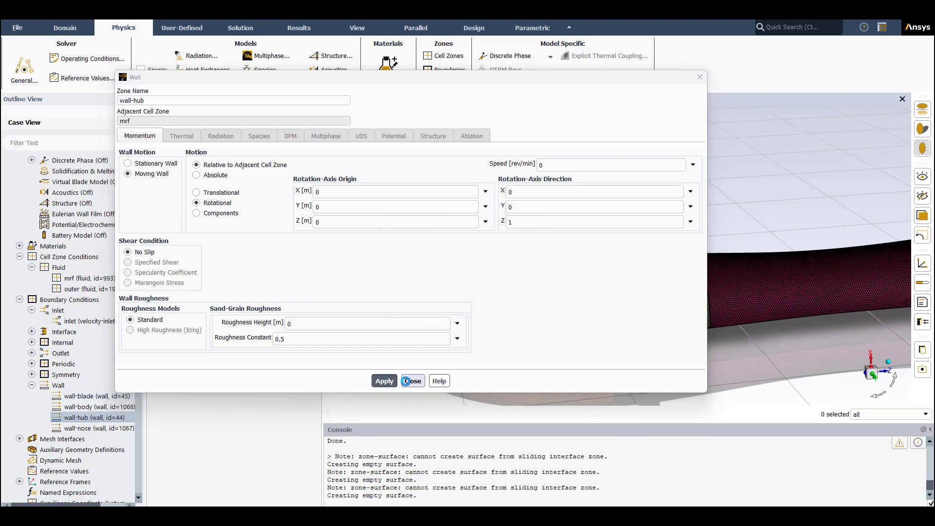
click(411, 380)
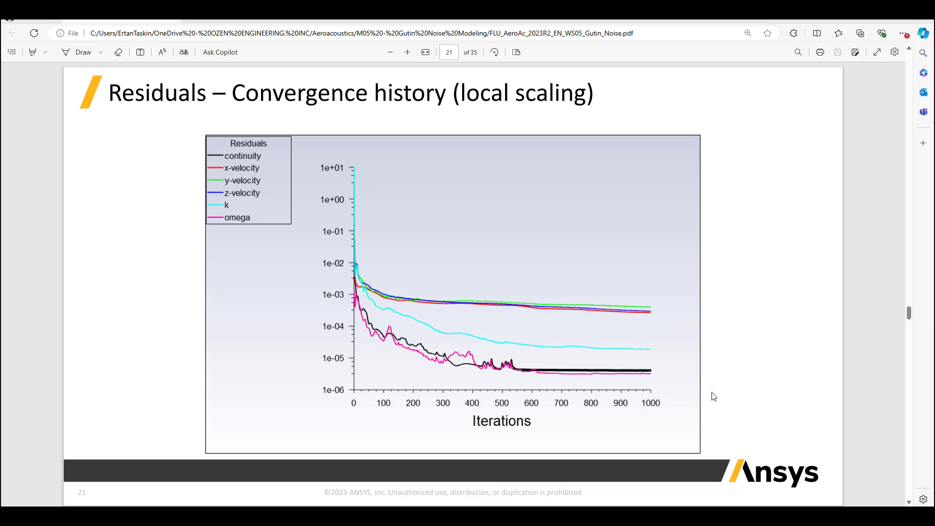
scroll(755, 395, down, 3)
scroll(755, 395, down, 3)
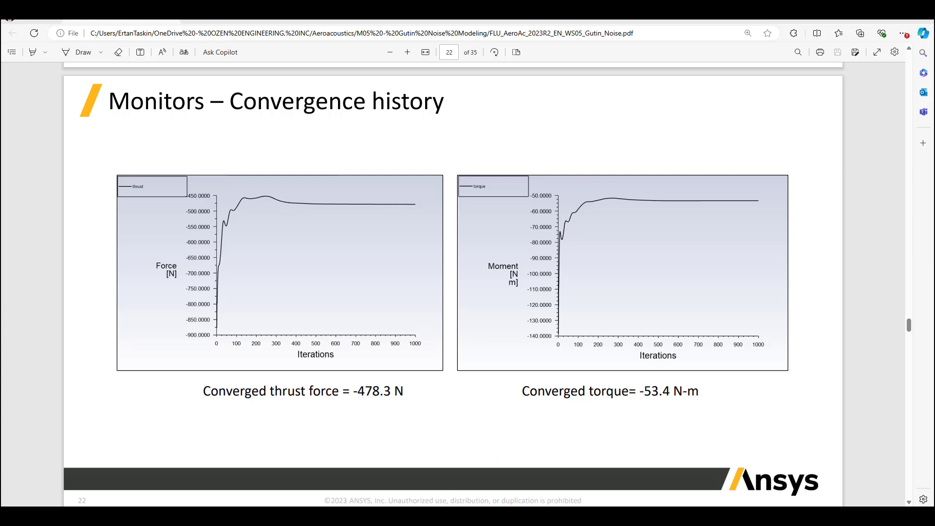
scroll(454, 285, down, 6)
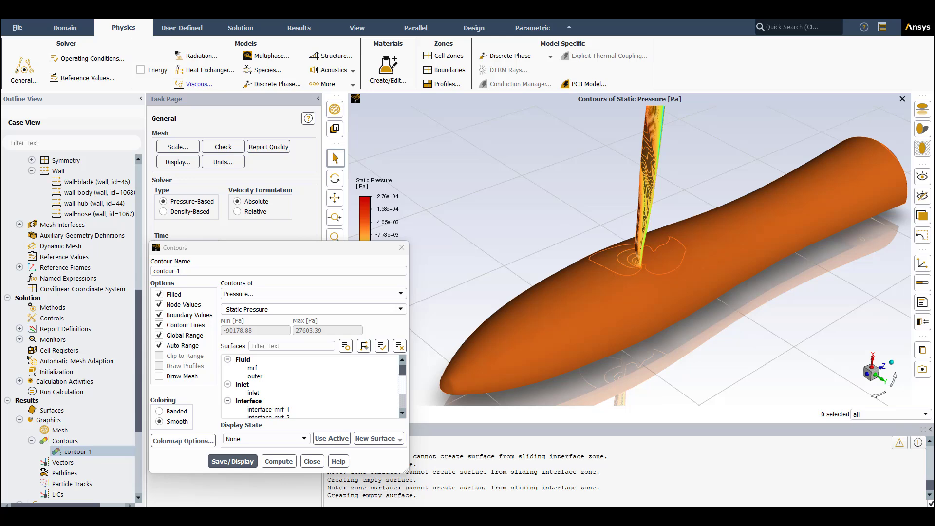
Step: Orbit the contour view down to a low angle so the blade stands upright
mouse_move(543, 216)
mouse_down()
mouse_move(561, 190)
mouse_move(670, 222)
mouse_move(717, 201)
mouse_move(744, 212)
mouse_up()
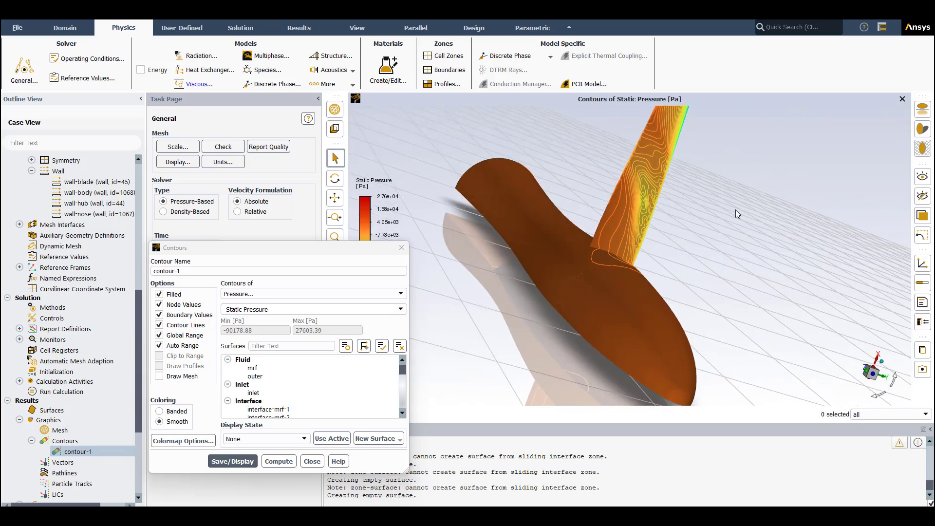
mouse_move(657, 143)
mouse_down()
mouse_move(653, 183)
mouse_move(632, 225)
mouse_move(622, 204)
mouse_up()
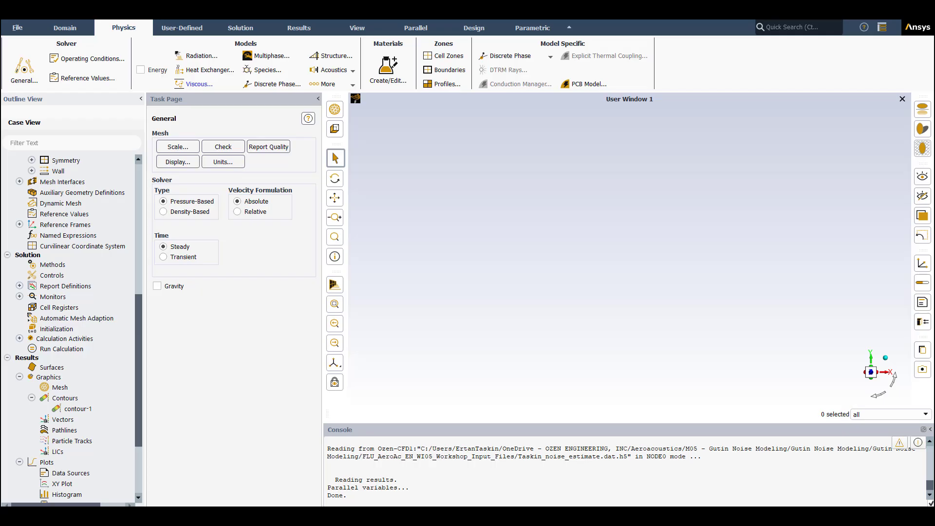
Step: Choose the FW-H acoustics model with Convective Effects unchecked and confirm
click(336, 71)
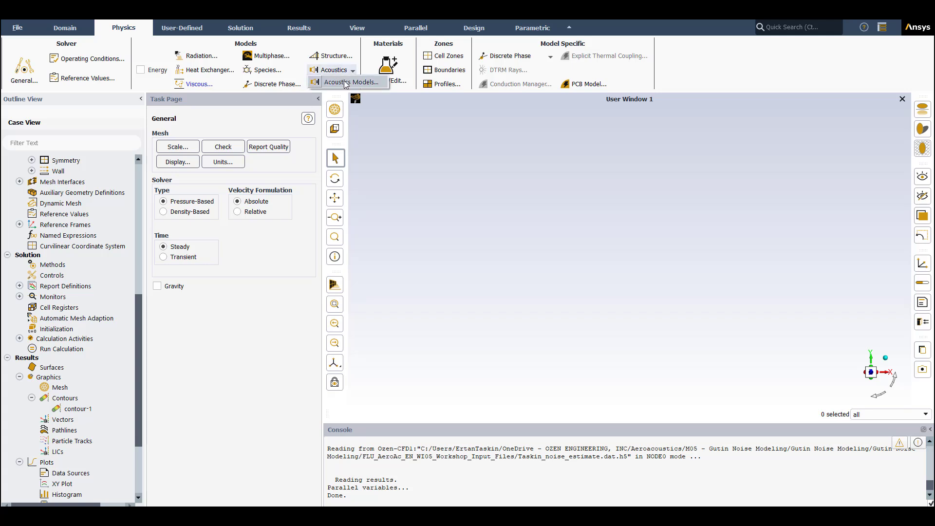
click(346, 81)
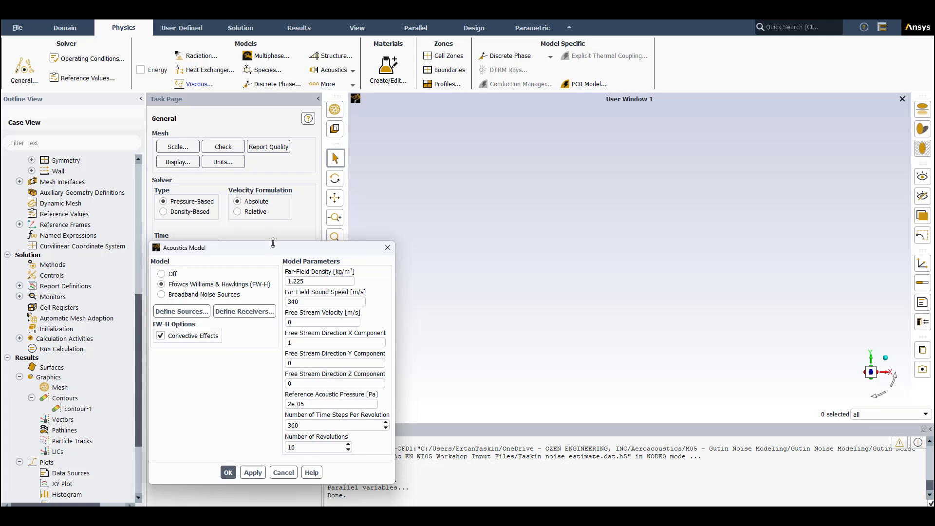
mouse_move(274, 252)
mouse_down()
mouse_move(360, 139)
mouse_move(427, 142)
mouse_up()
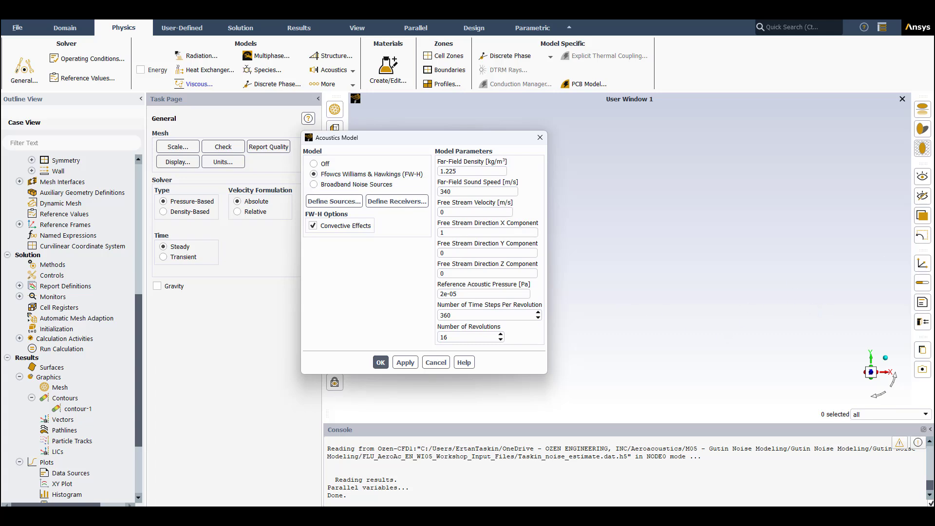
click(313, 227)
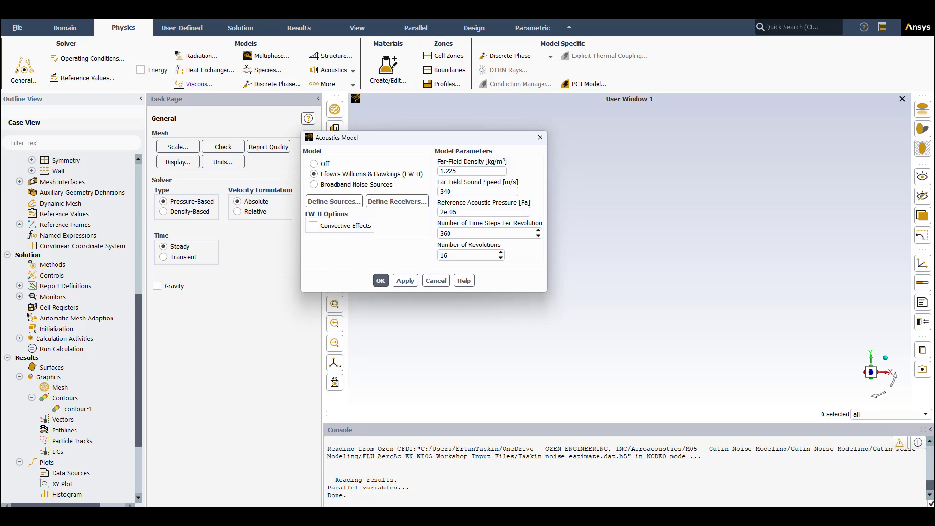
click(875, 332)
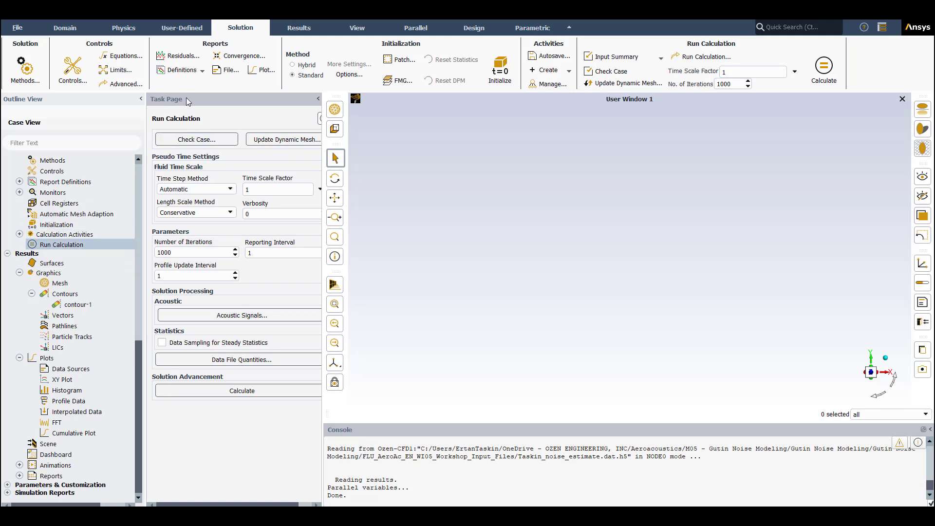
Step: Compute and write the acoustic signals from the Run Calculation page
click(248, 315)
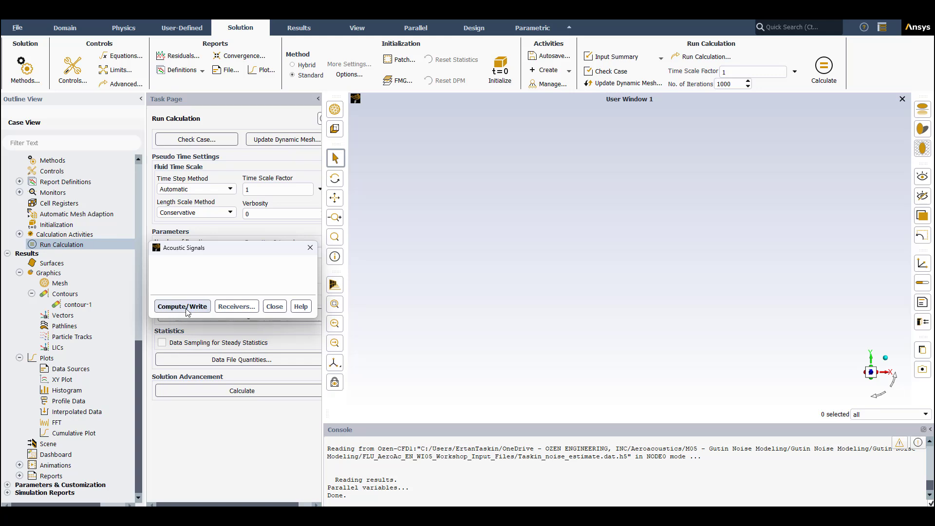
click(188, 310)
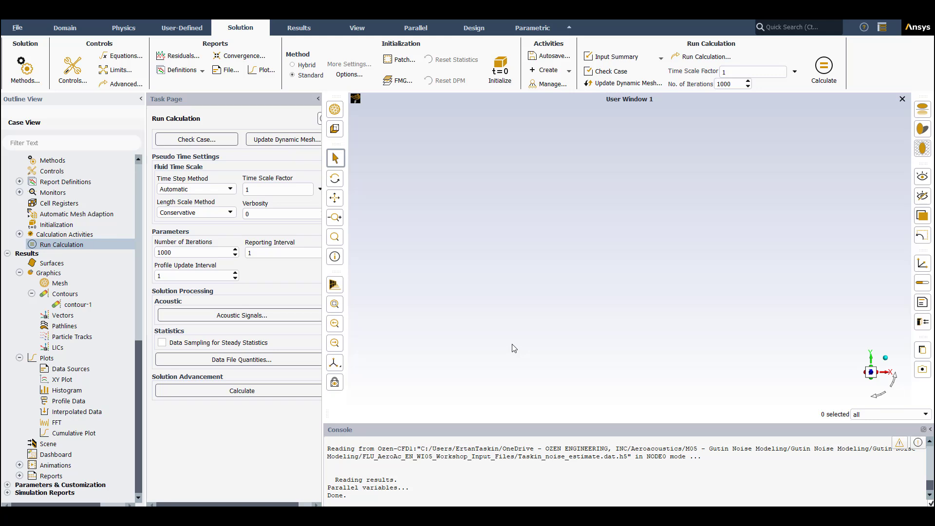
Step: Plot the receiver-1 FFT spectrum with Sound Pressure Level [dB] on the Y axis
click(295, 29)
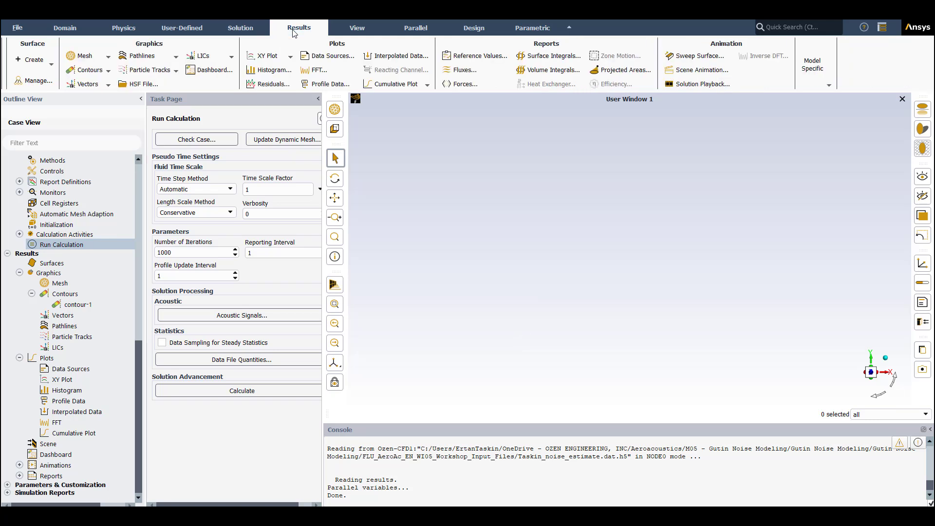
click(317, 70)
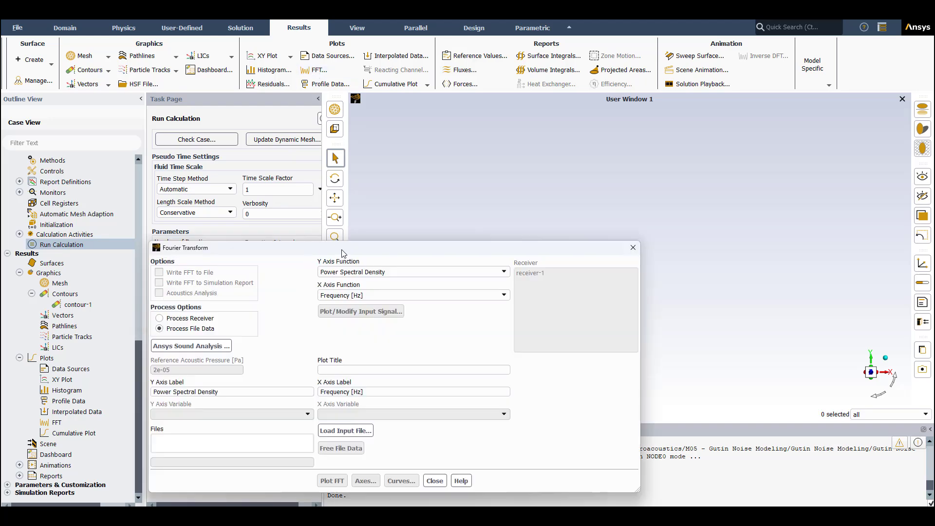
drag(343, 251, 394, 117)
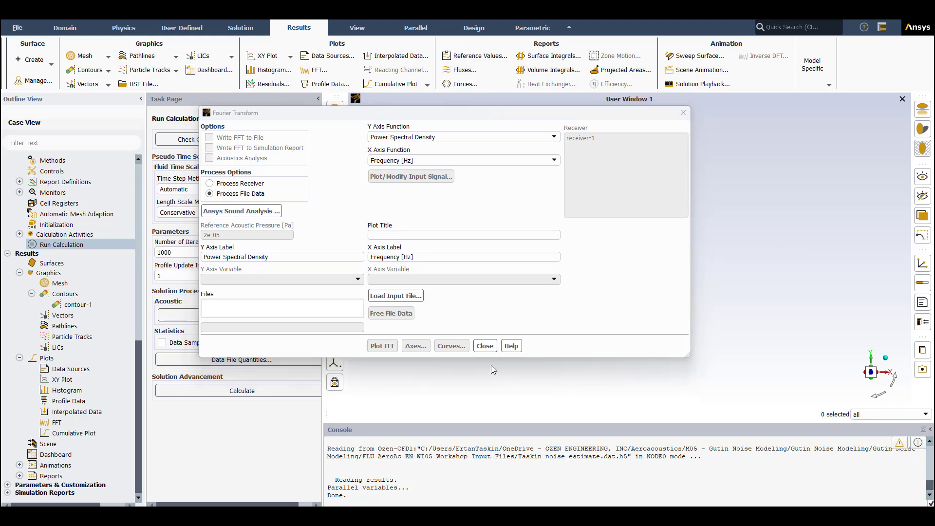
click(211, 184)
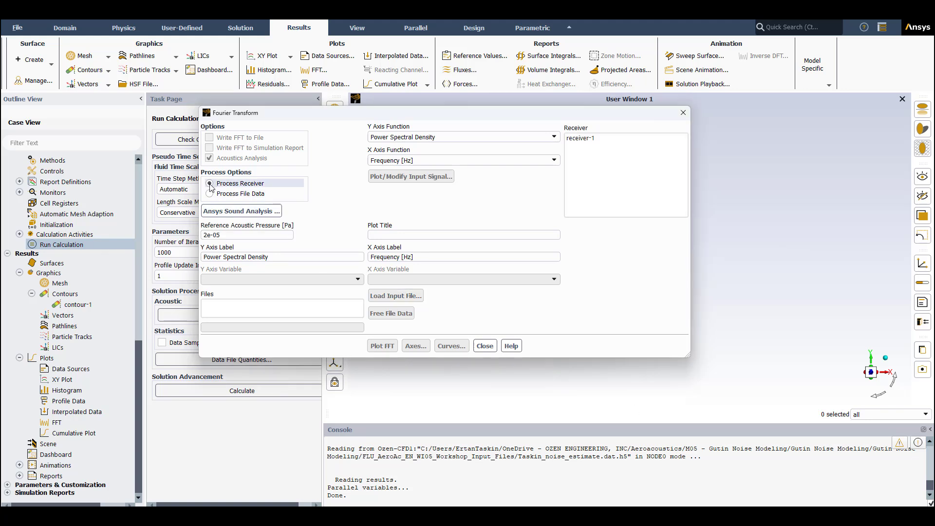
click(415, 138)
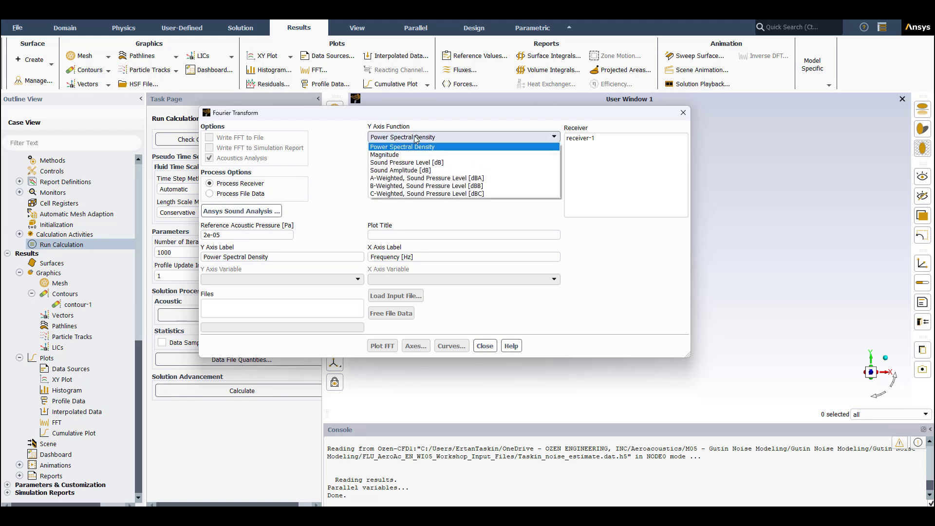
click(413, 166)
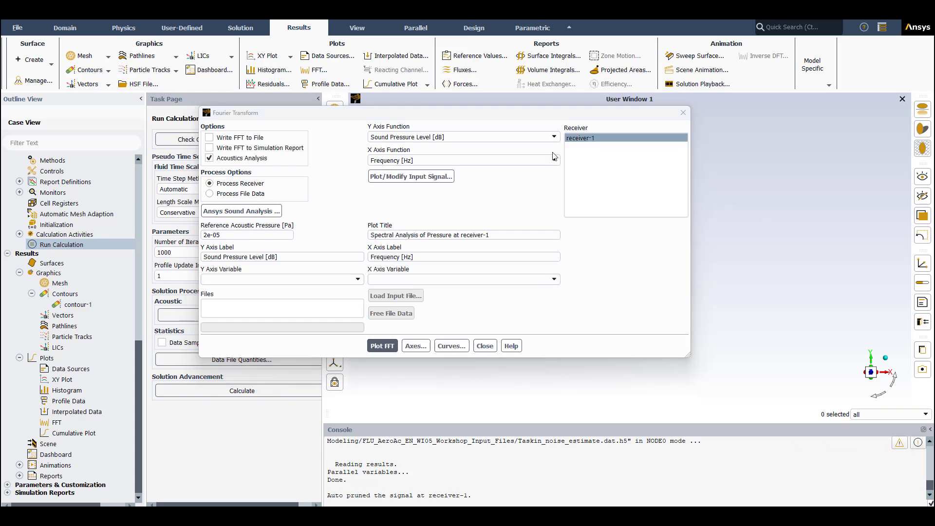
click(584, 138)
click(380, 347)
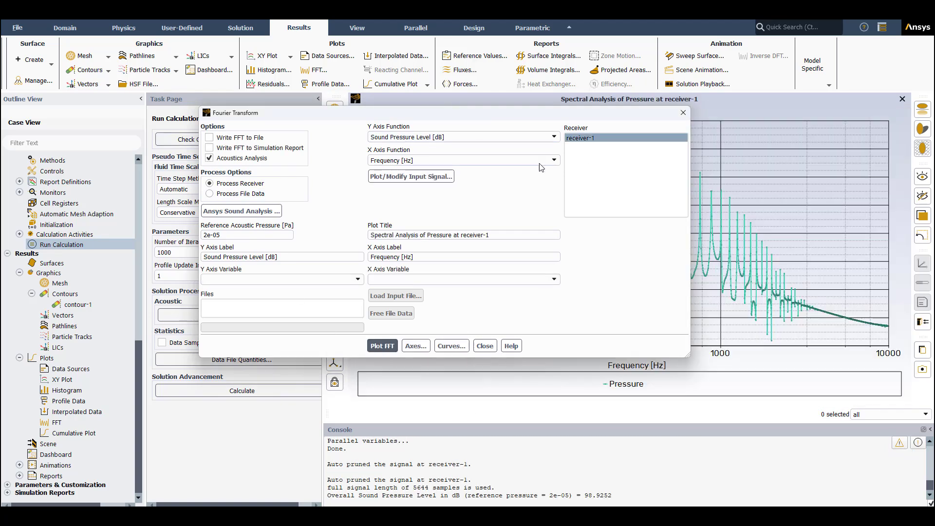
Step: Move the Fourier Transform window off the spectrum plot and make it narrower
mouse_move(530, 115)
mouse_down()
mouse_move(414, 213)
mouse_move(359, 301)
mouse_up()
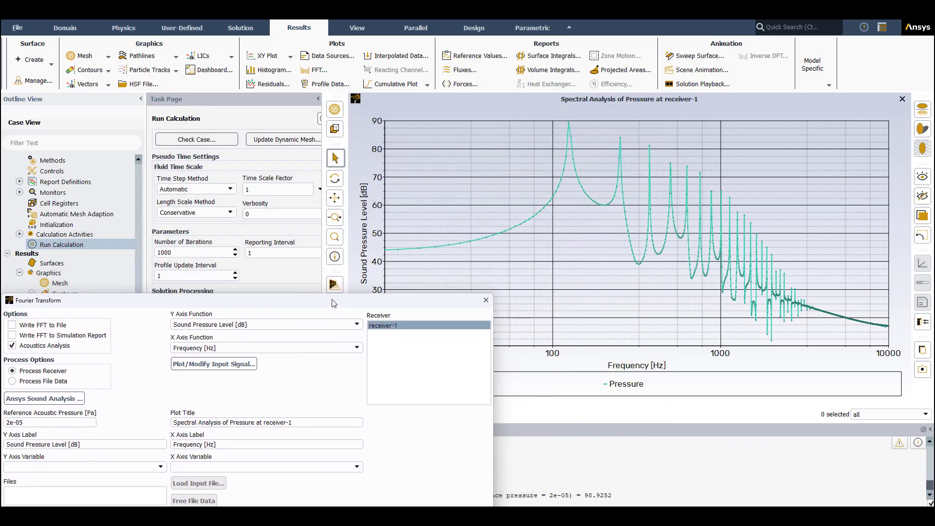
drag(359, 301, 325, 286)
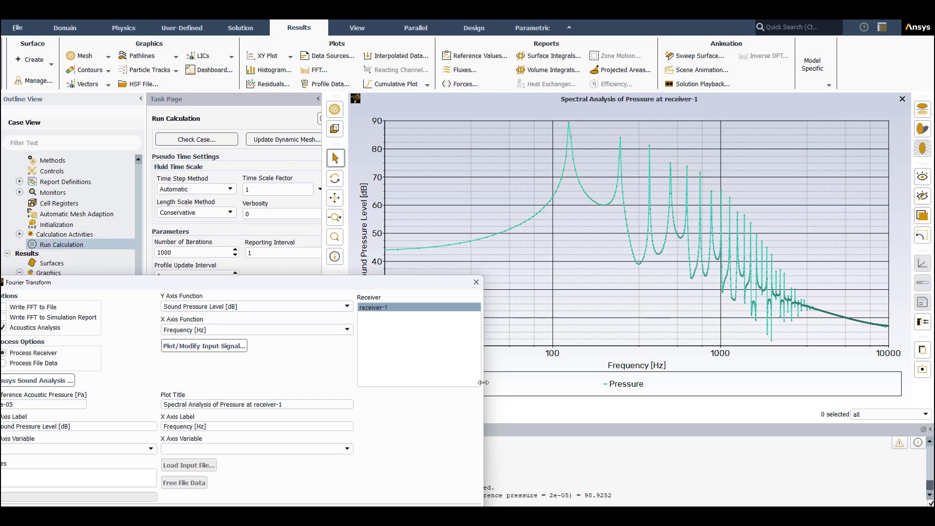
drag(485, 388, 292, 388)
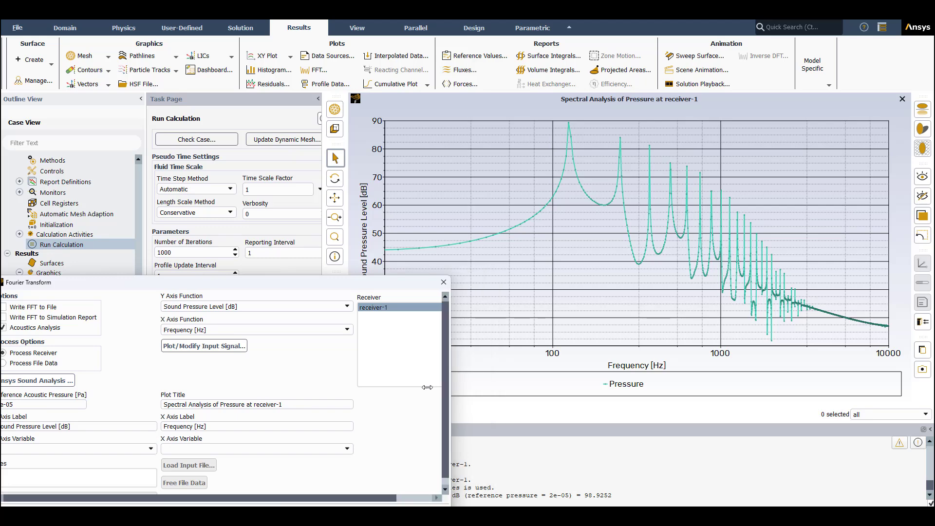
drag(248, 285, 290, 181)
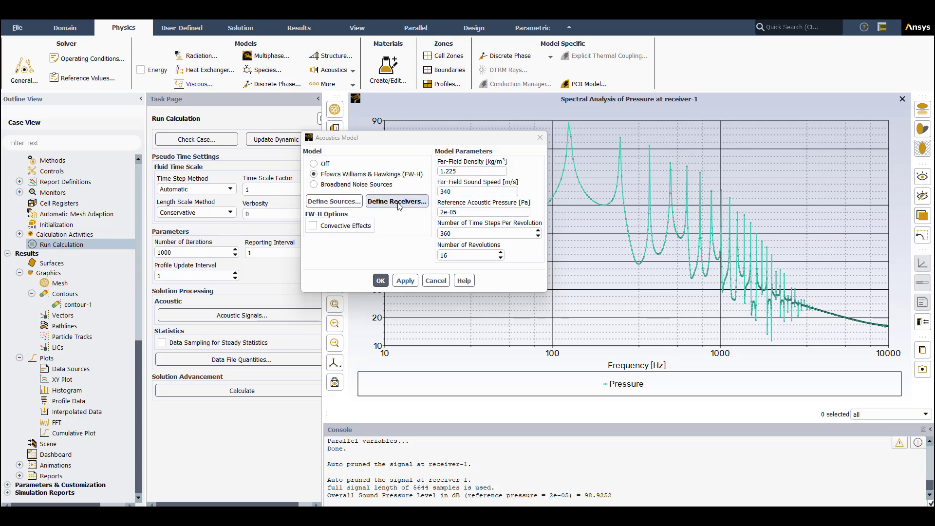
Step: Review the acoustic source zones, toggling the wall-hub and wall-blade entries
click(337, 204)
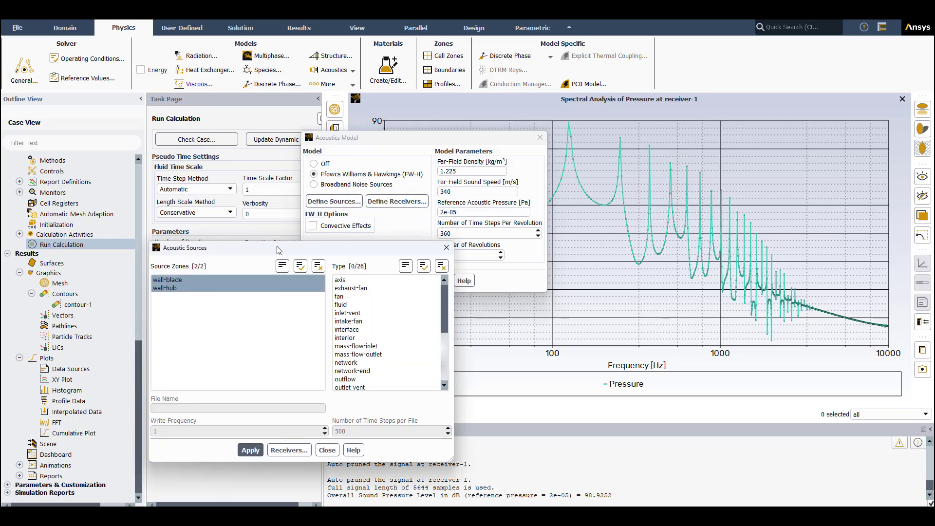
drag(277, 250, 436, 222)
click(335, 259)
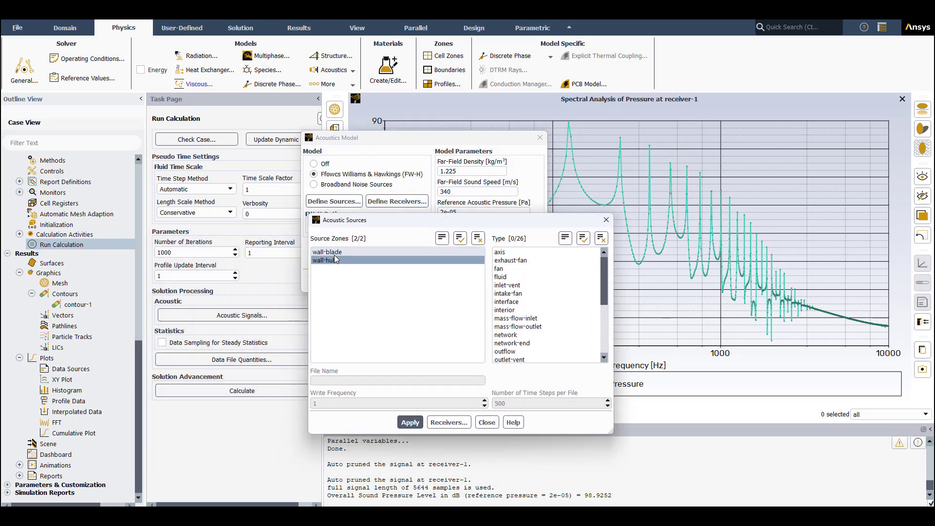
click(339, 252)
click(329, 260)
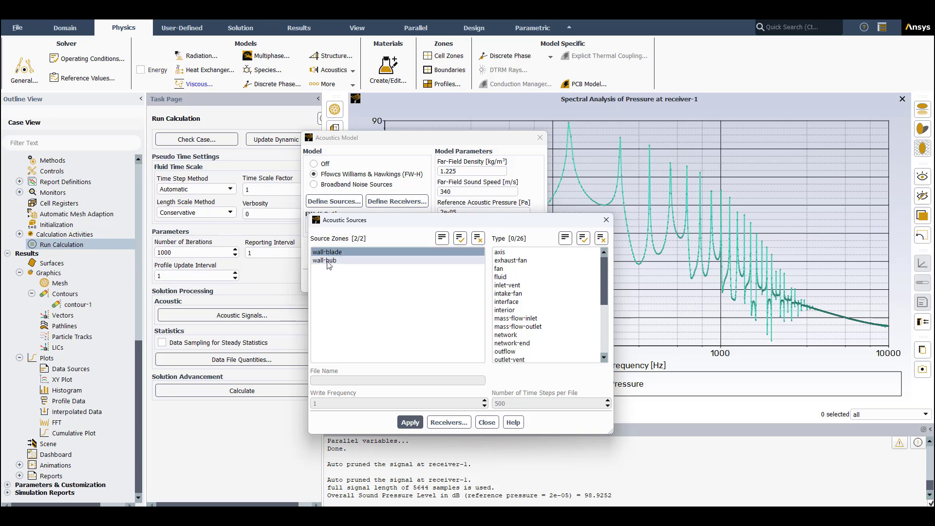
click(486, 422)
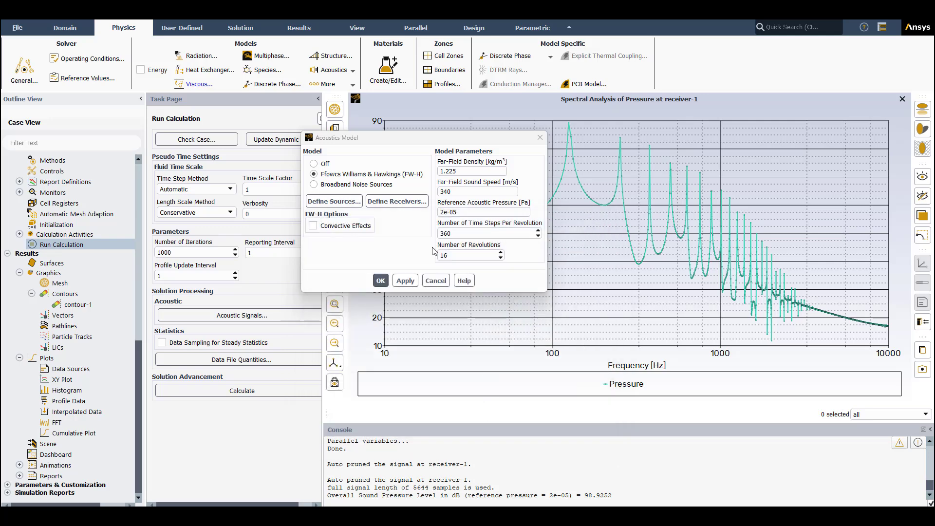
Step: Inspect receiver-1's coordinates (2.3, 8.69, −1 m) and cancel without changes
click(406, 204)
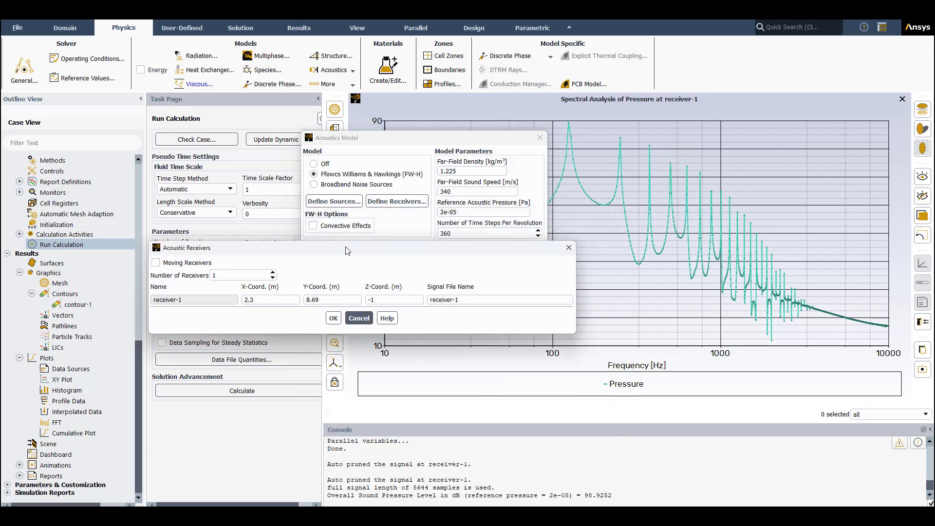
drag(345, 250, 383, 202)
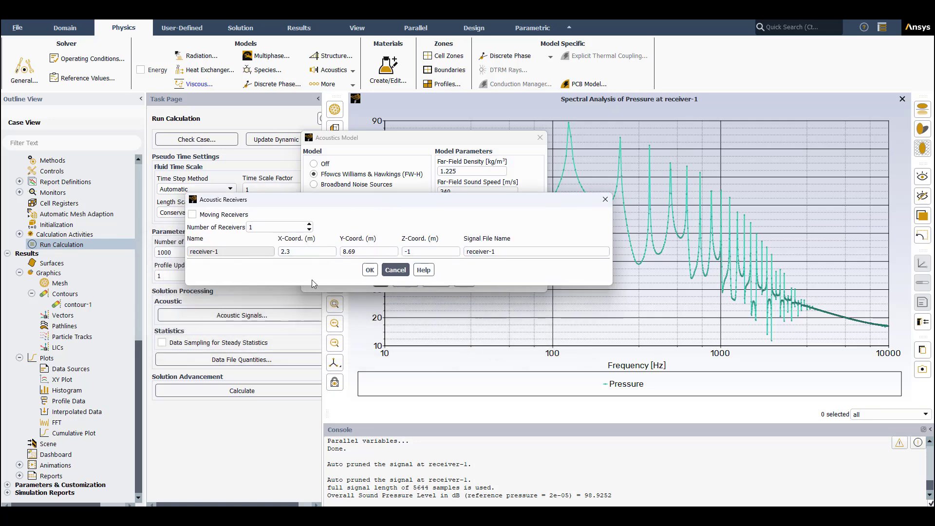
click(307, 252)
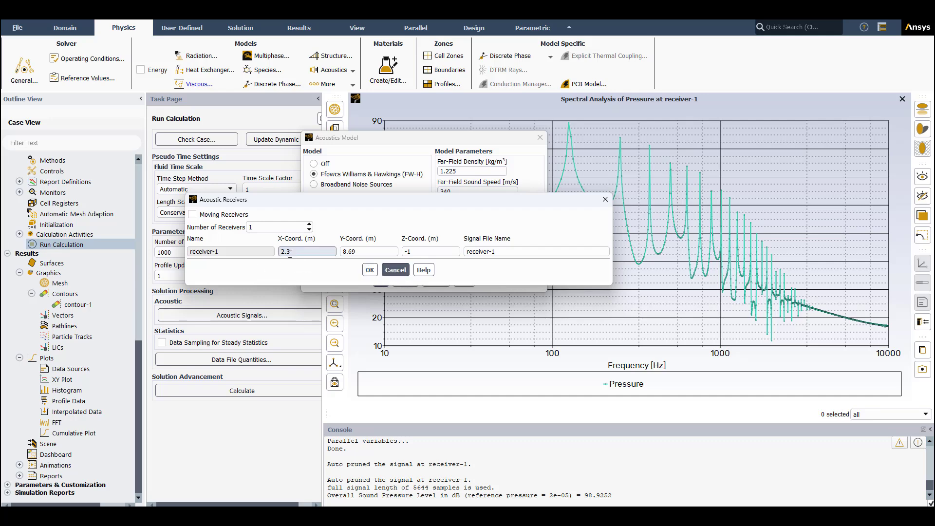
click(346, 252)
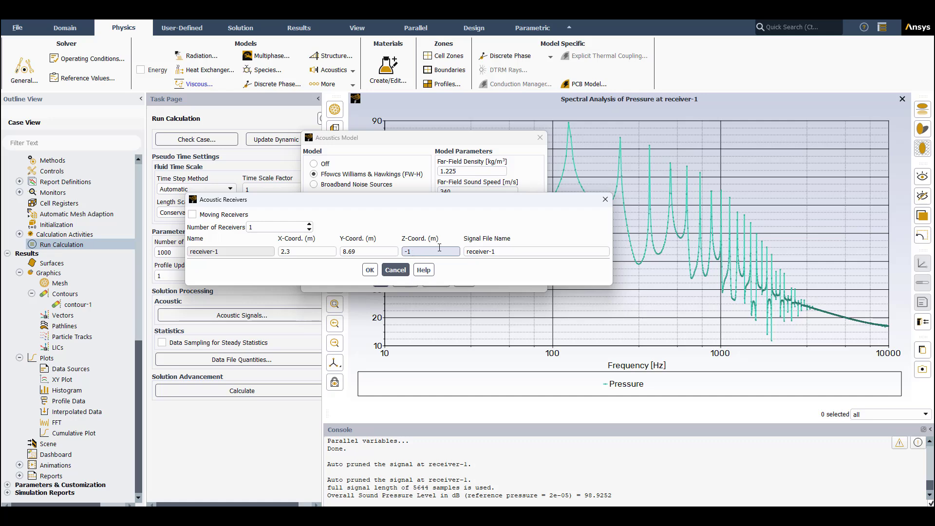
click(396, 270)
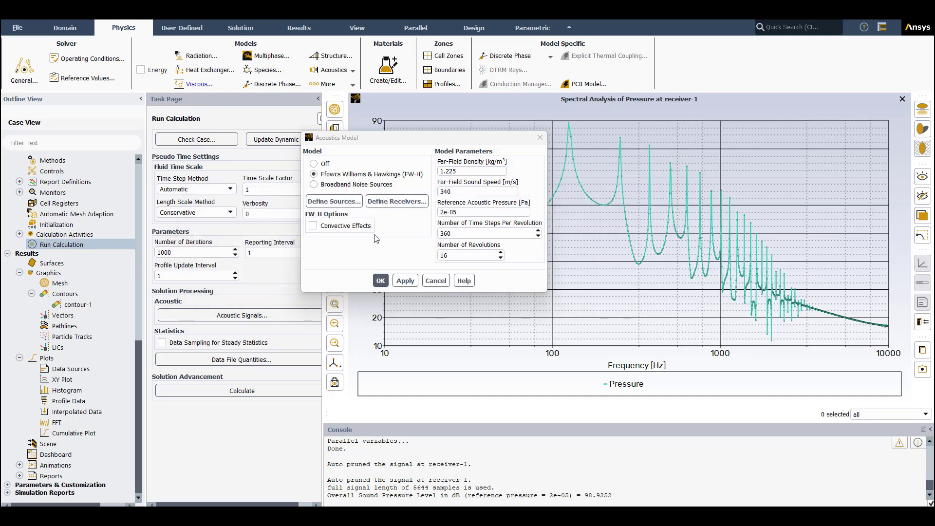
click(437, 282)
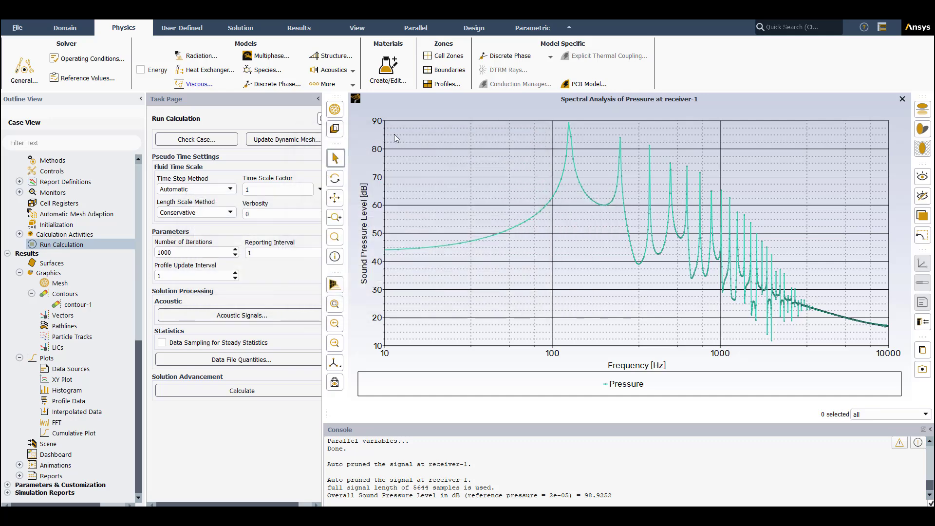